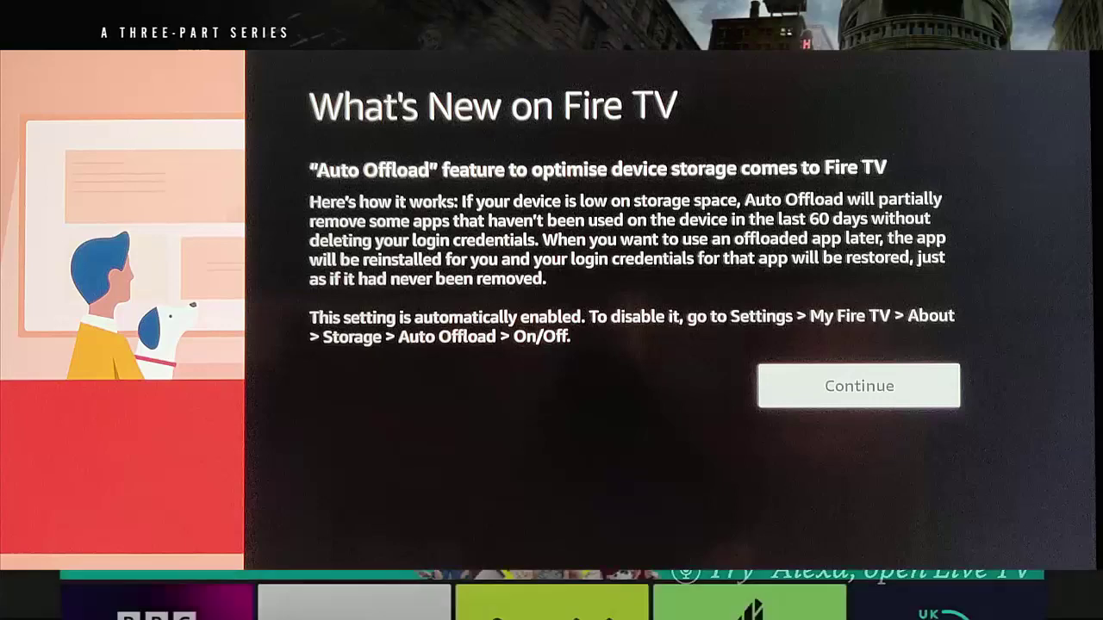
- Dismiss the What's New notice about Auto Offload and go to the device settings
key("Return")
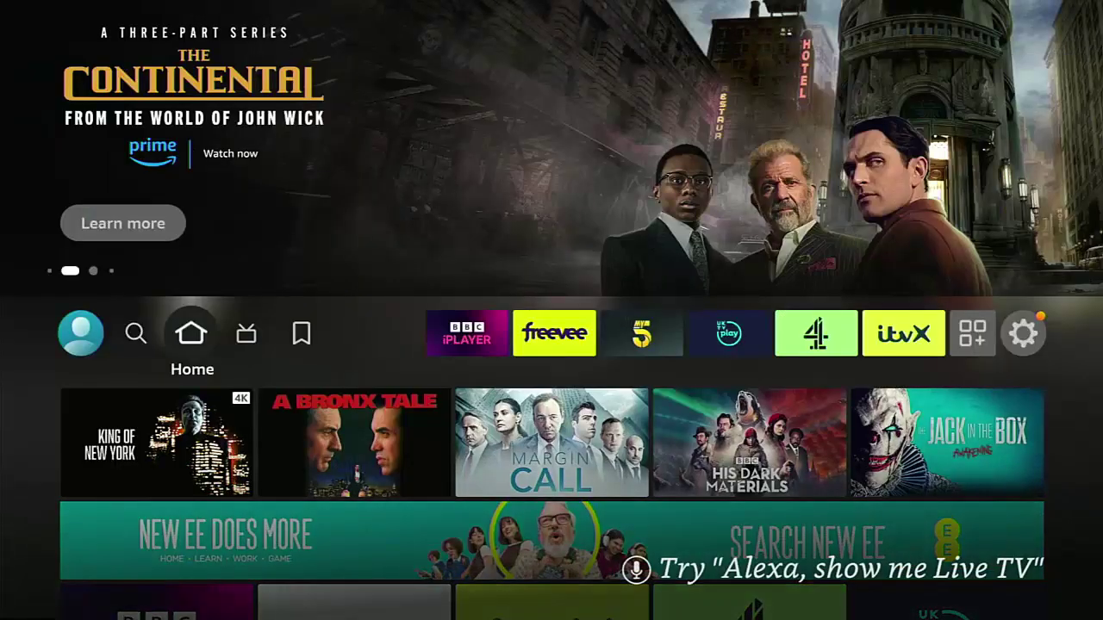
key("Right")
key("Right")
key("Right")
key("Right")
key("Right")
key("Right")
key("Right")
key("Right")
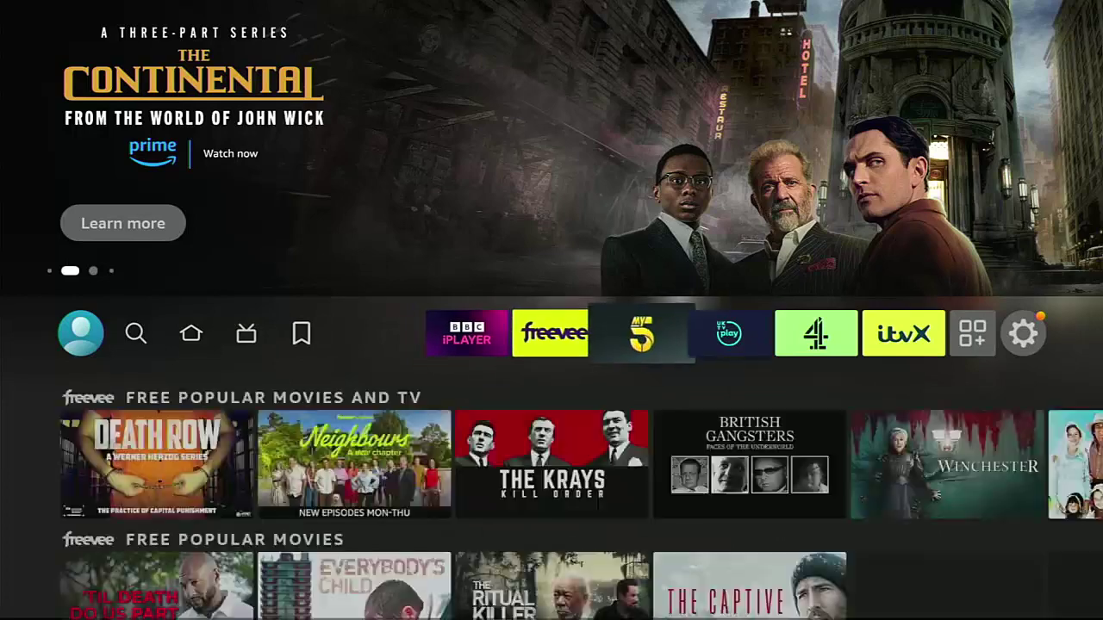
key("Right")
key("Right")
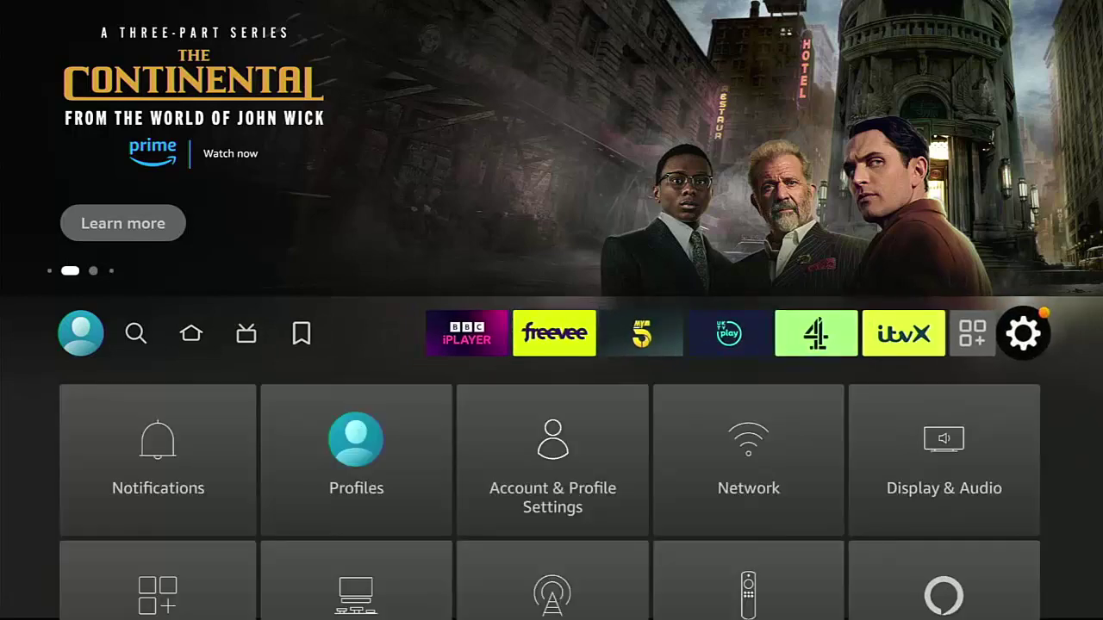
- Open the Storage settings in the About section of My Fire TV
key("Down")
key("Down")
key("Down")
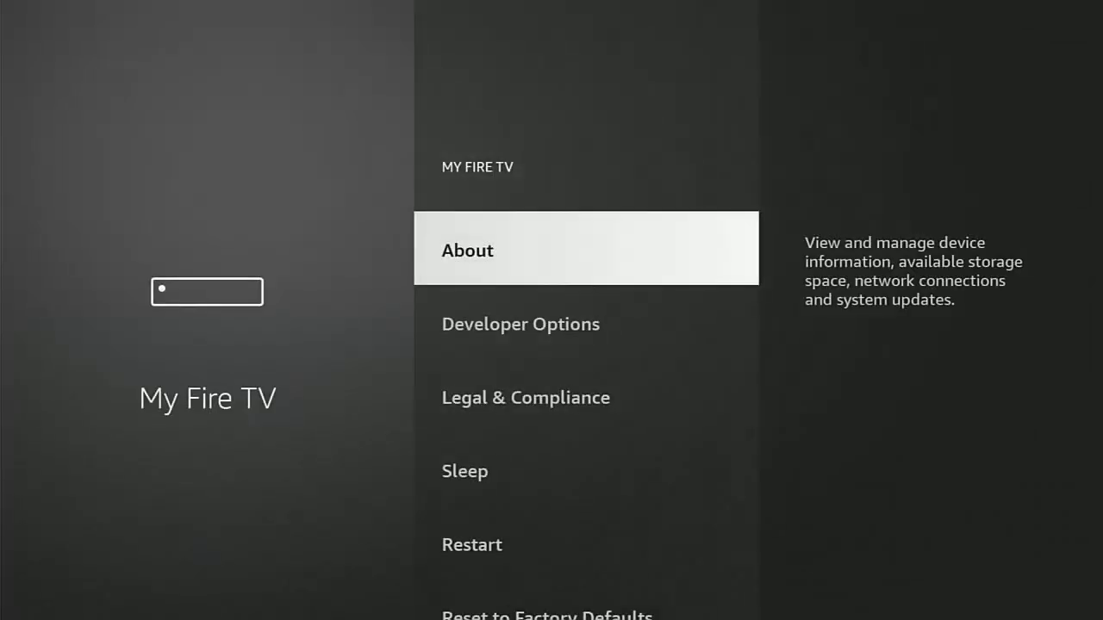
key("Return")
key("Down")
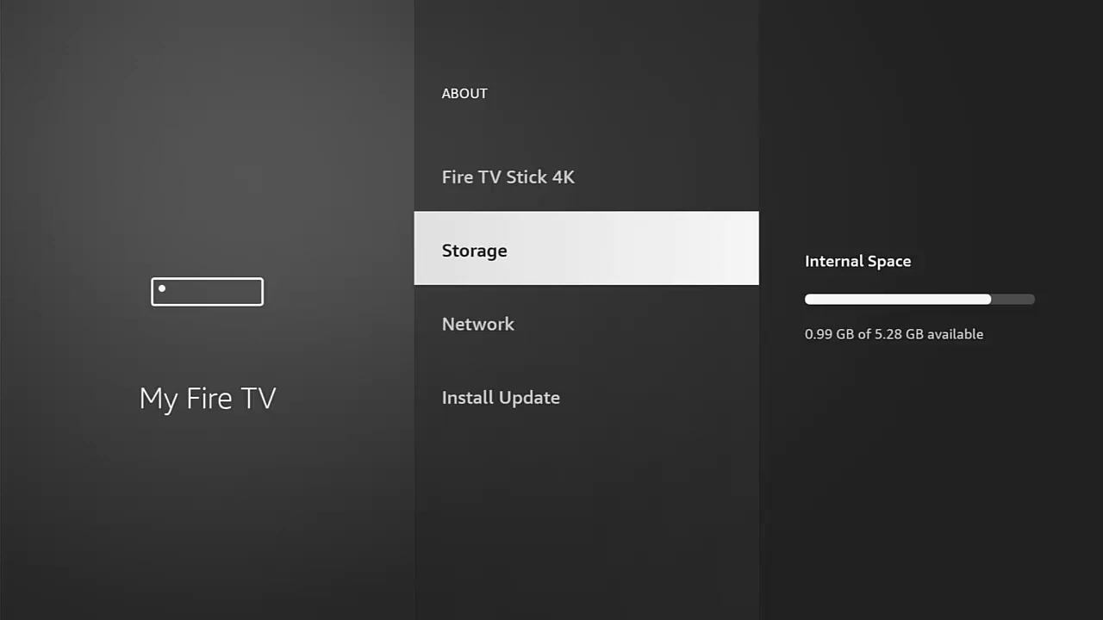
key("Return")
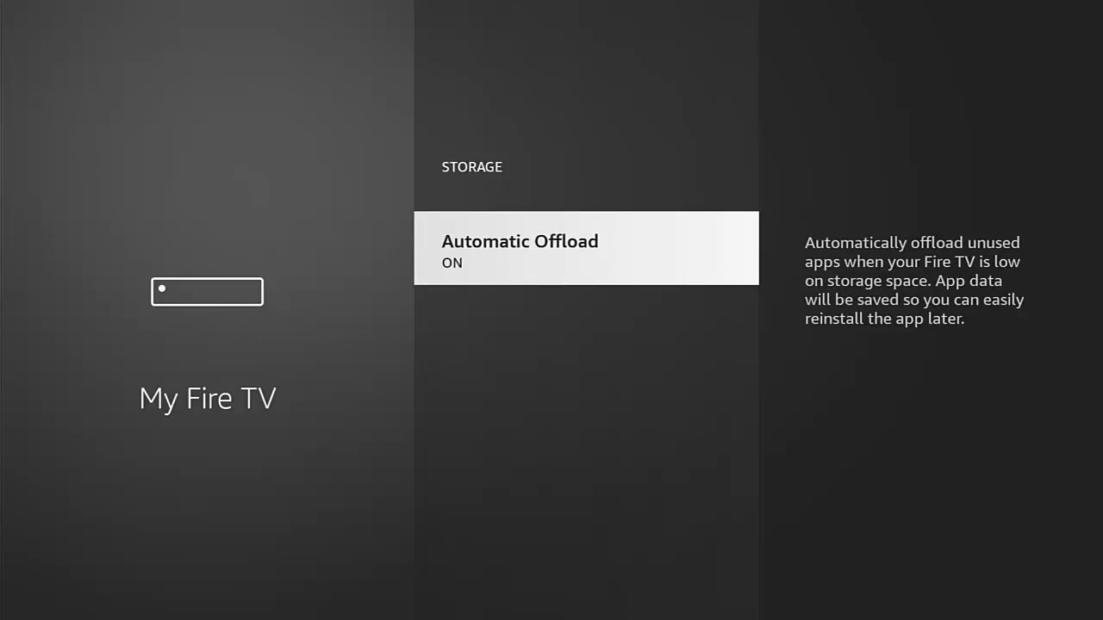
- Turn Automatic Offload off and back on, and return to the home screen
key("Return")
key("Return")
key("Home")
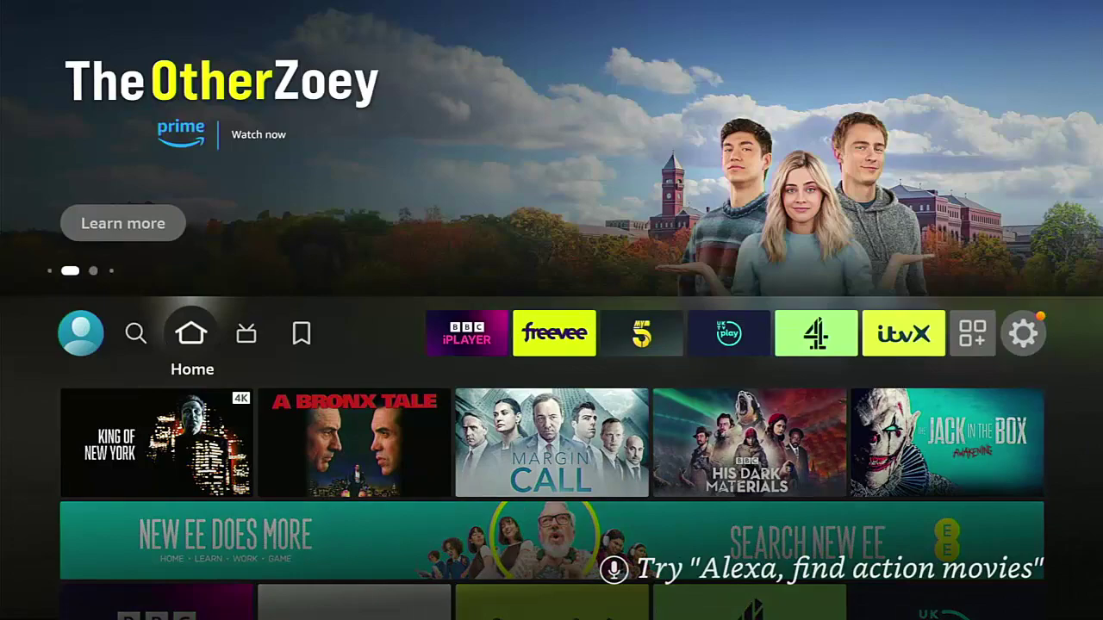
- Open Your Apps & Channels and look over the second row of apps for offloaded ones
key("Right")
key("Right")
key("Right")
key("Right")
key("Right")
key("Right")
key("Right")
key("Right")
key("Right")
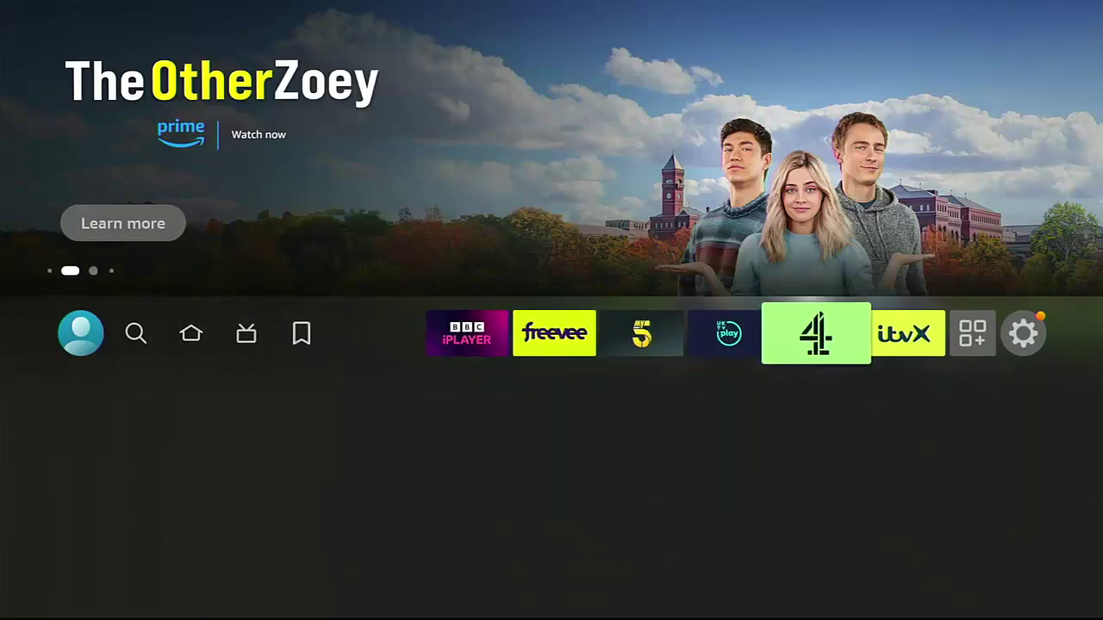
key("Return")
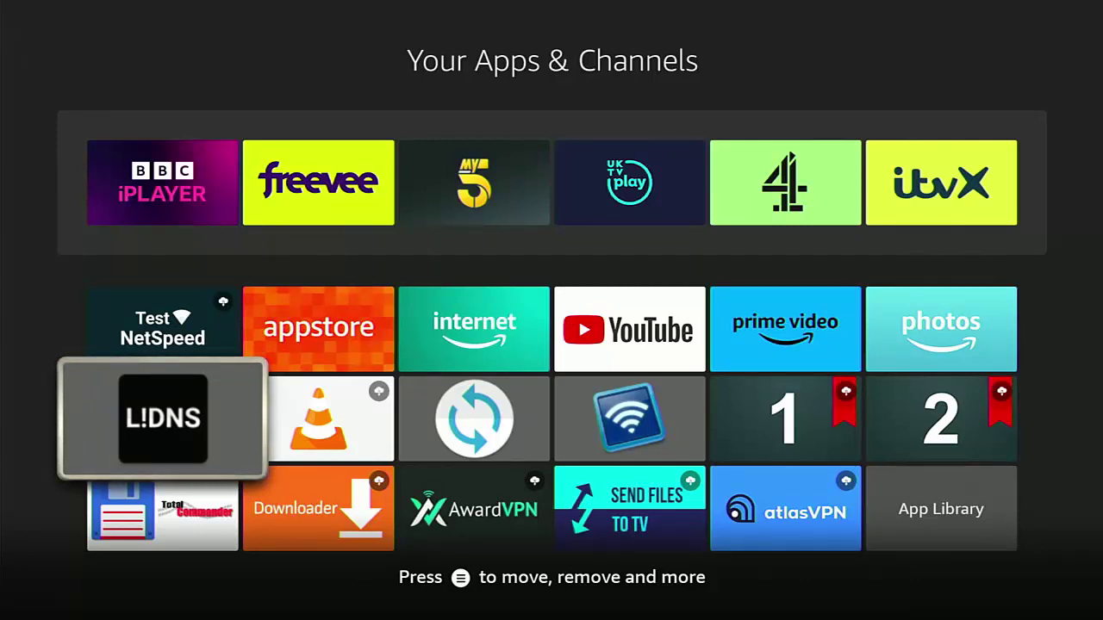
key("Right")
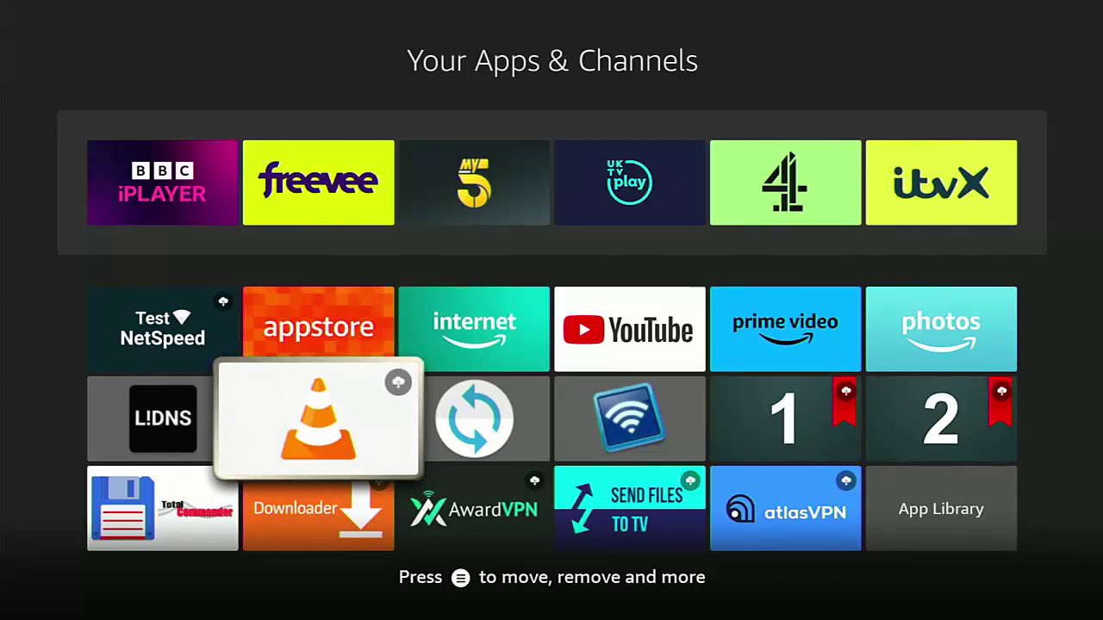
key("Right")
key("Right")
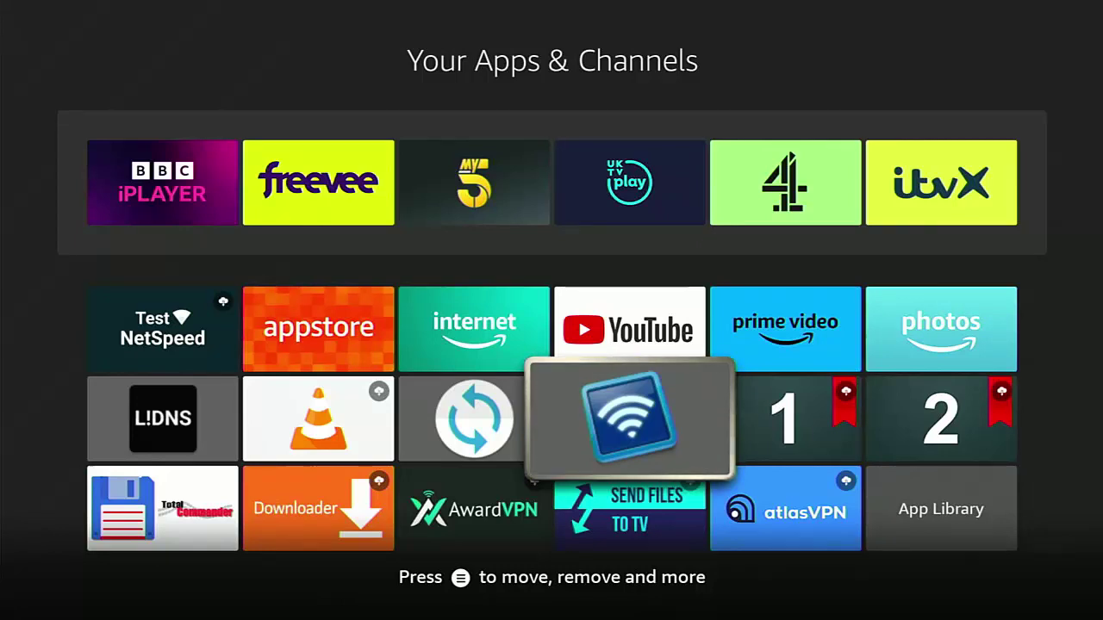
- Return to the device settings and open Manage Installed Applications in the Applications settings
key("Escape")
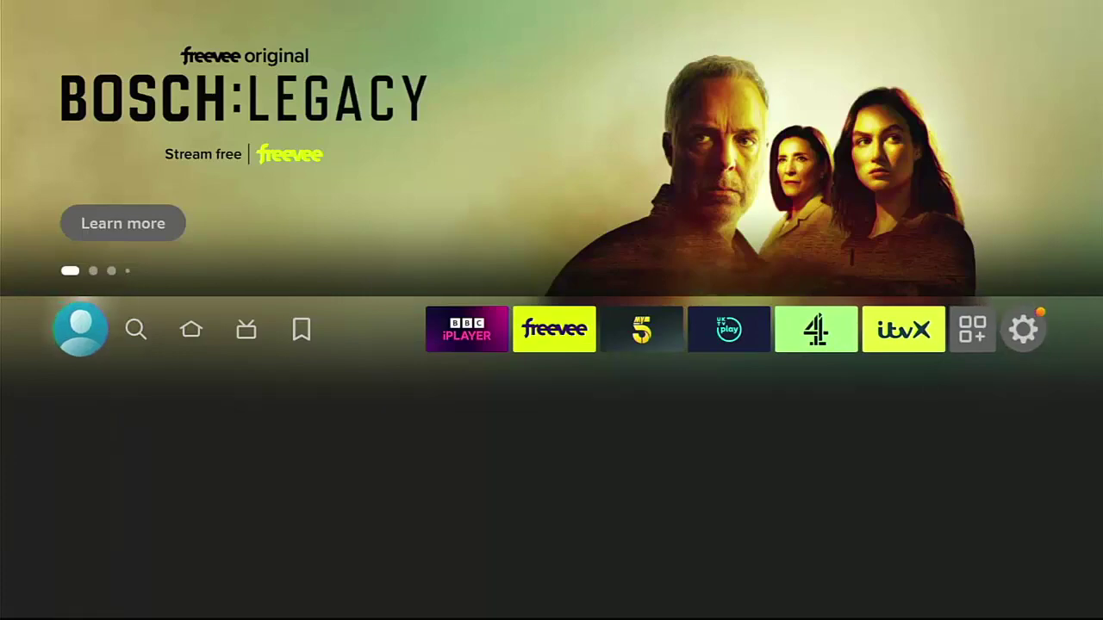
key("Left")
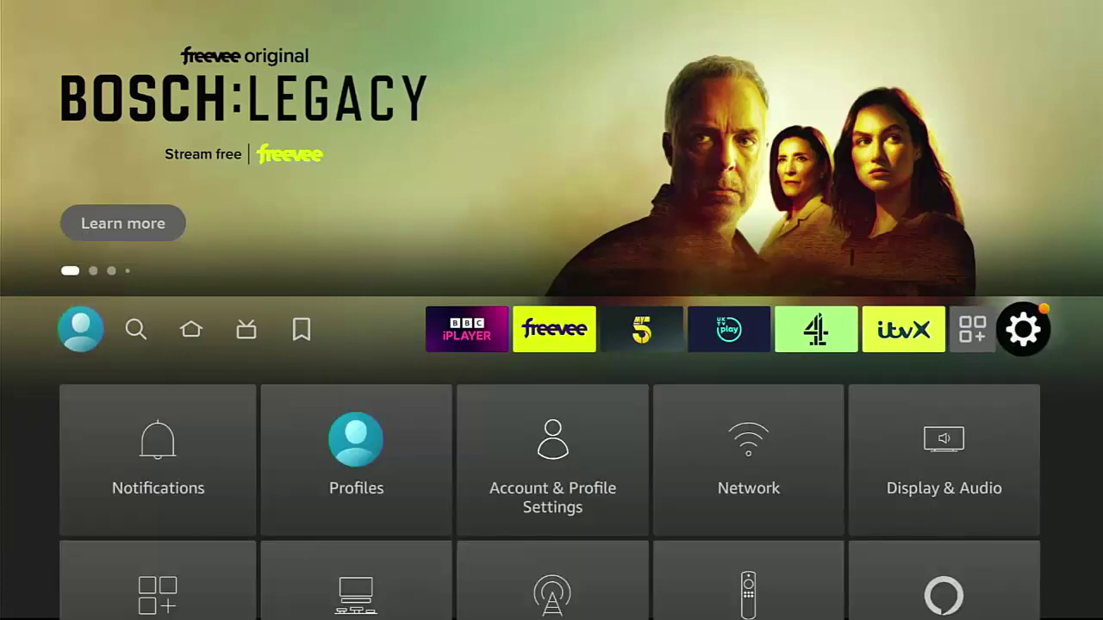
key("Down")
key("Return")
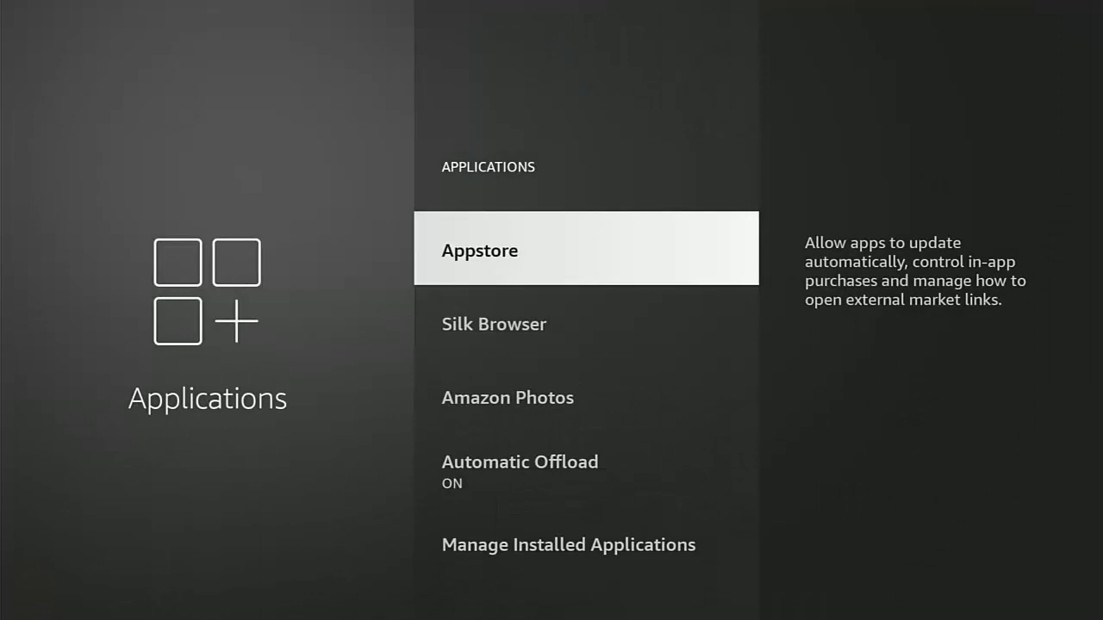
key("Down")
key("Down")
key("Down")
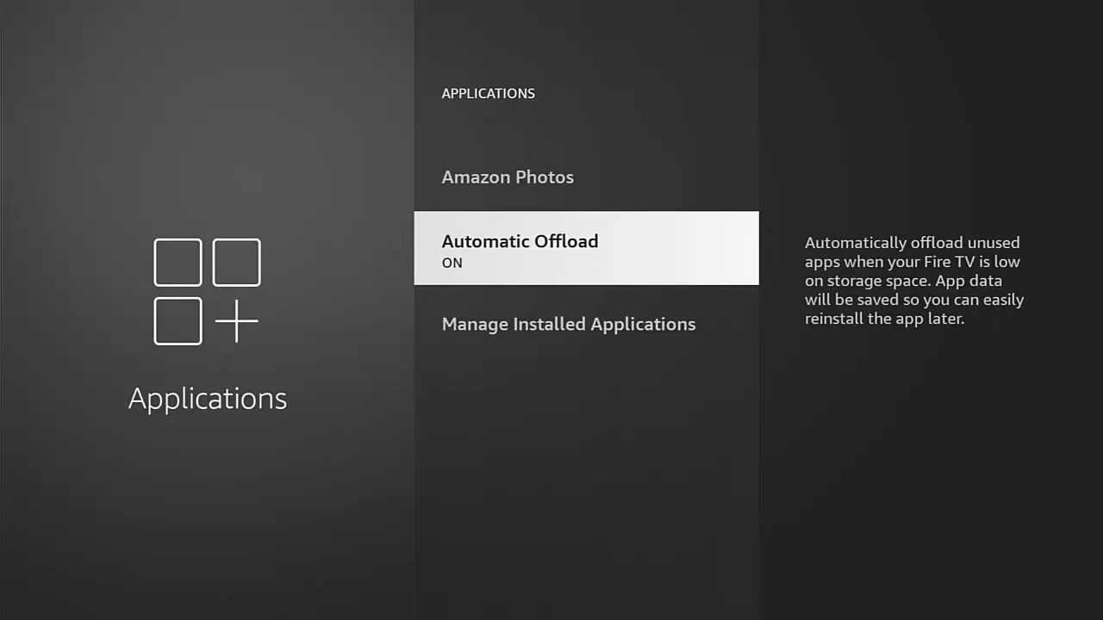
key("Down")
key("Return")
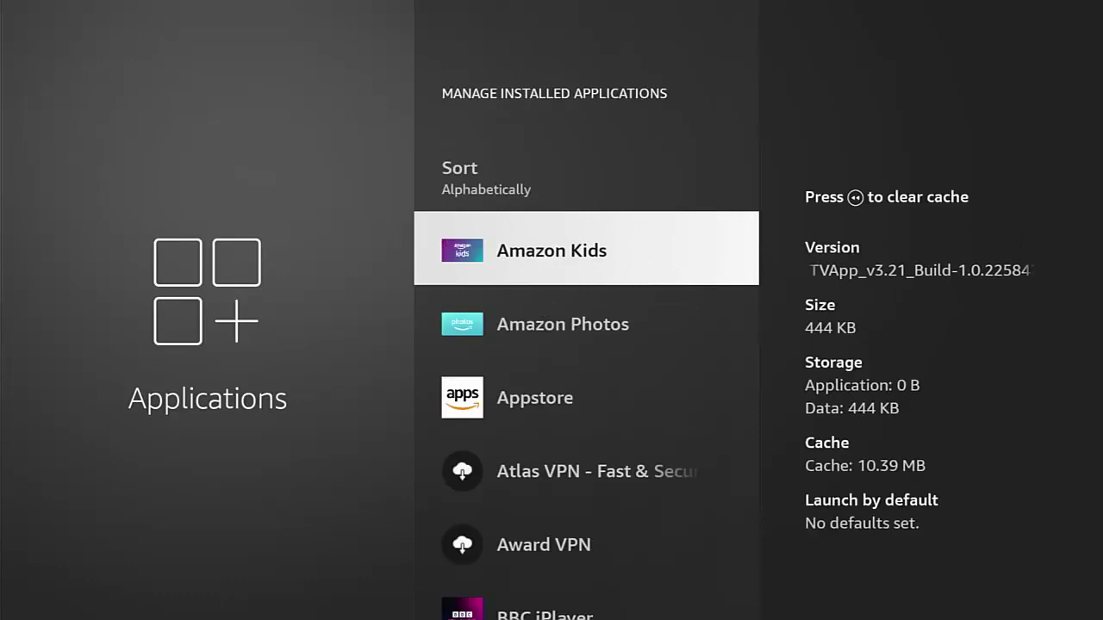
- View the options for the offloaded Atlas VPN app and return to the list of installed applications
key("Down")
key("Down")
key("Down")
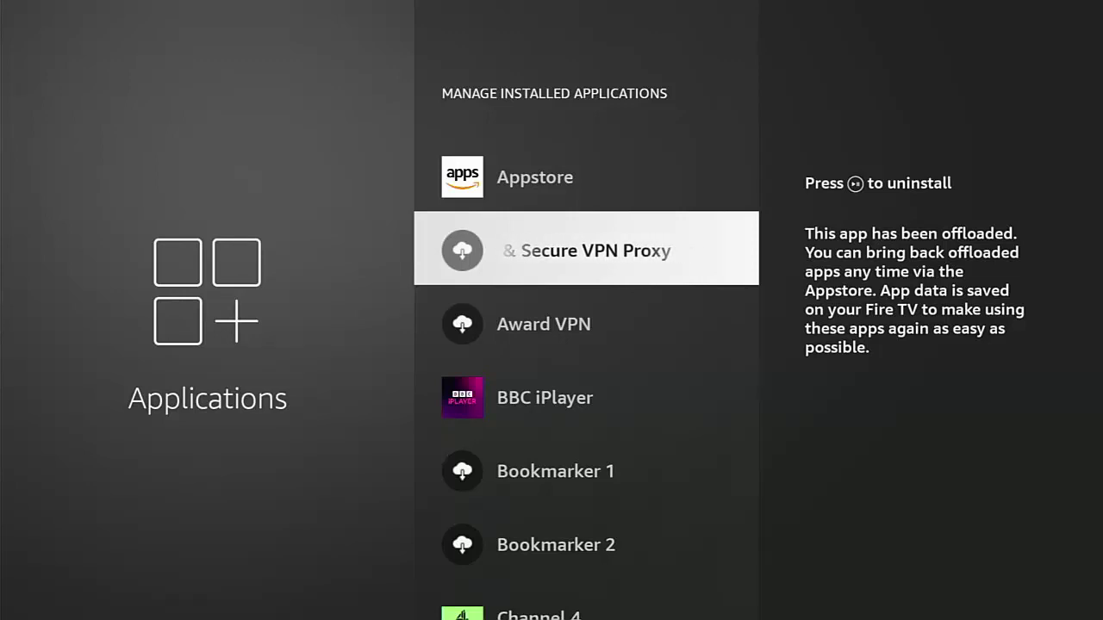
key("Return")
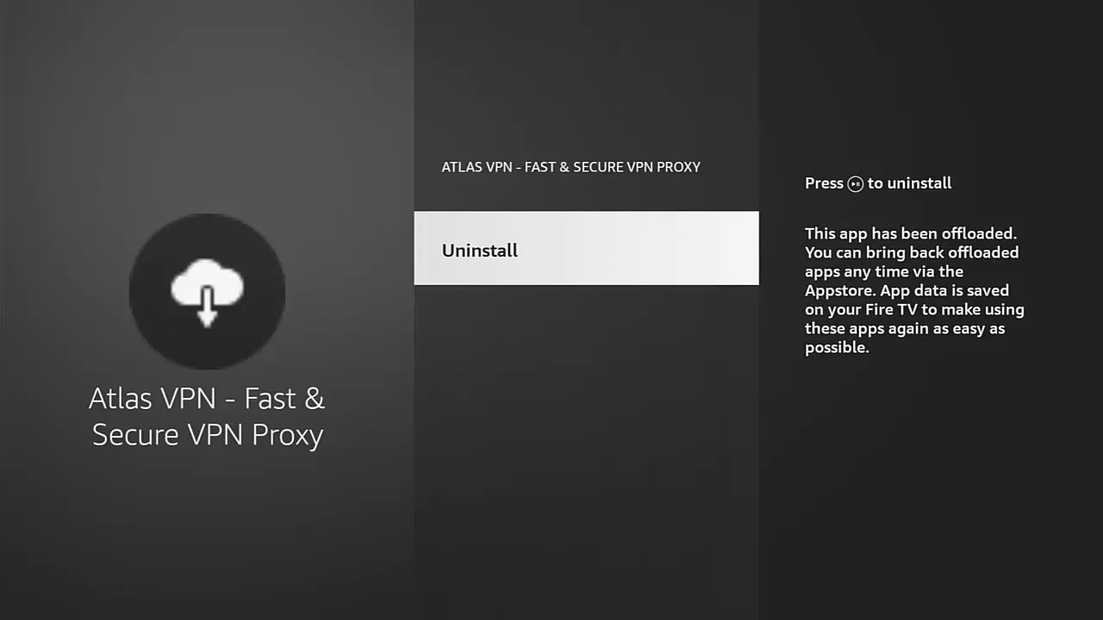
key("Escape")
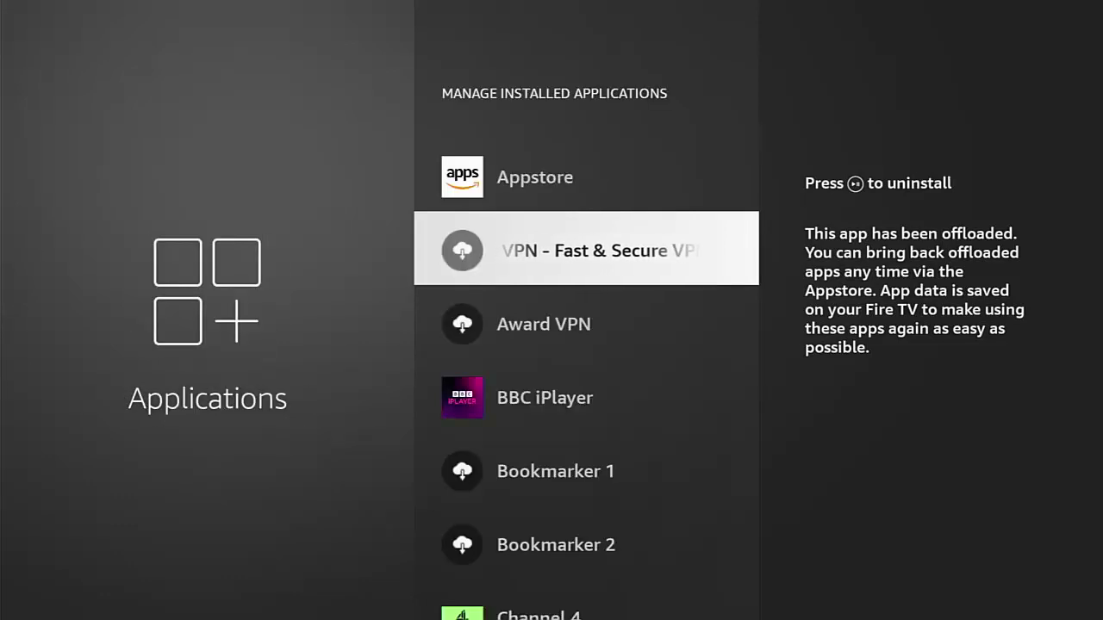
- Offload the BBC iPlayer app and confirm the removal from storage
key("Down")
key("Down")
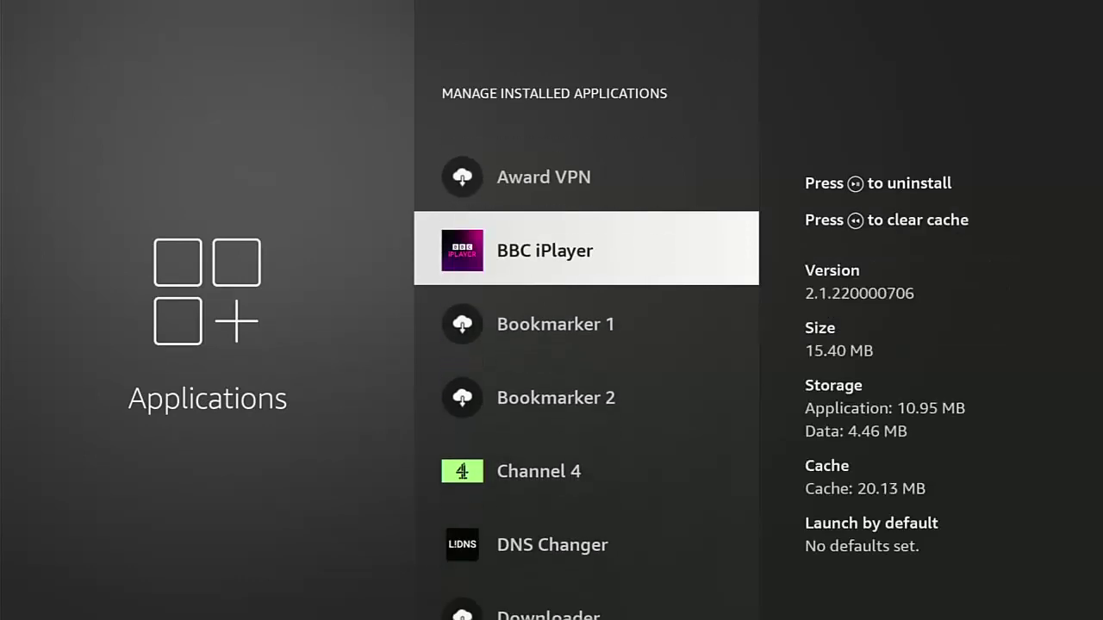
key("Return")
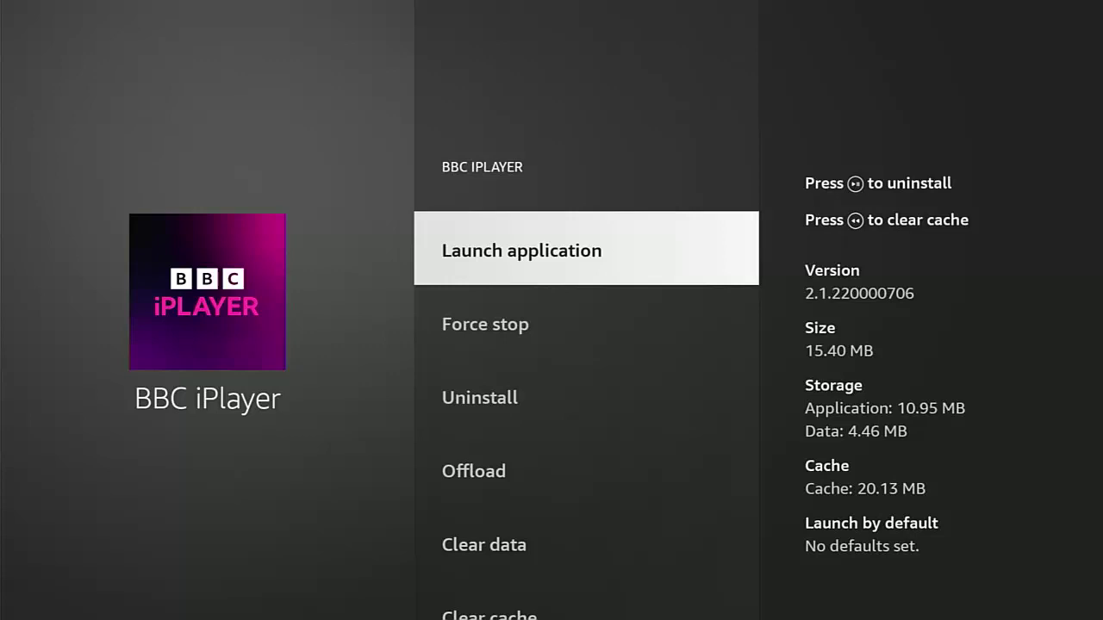
key("Down")
key("Down")
key("Down")
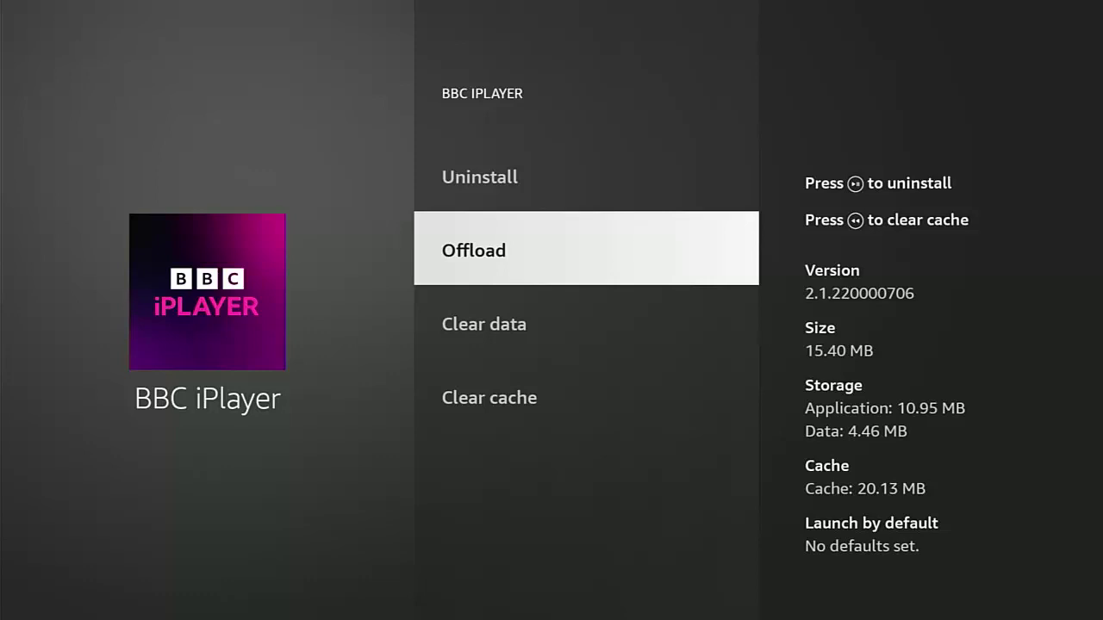
key("Return")
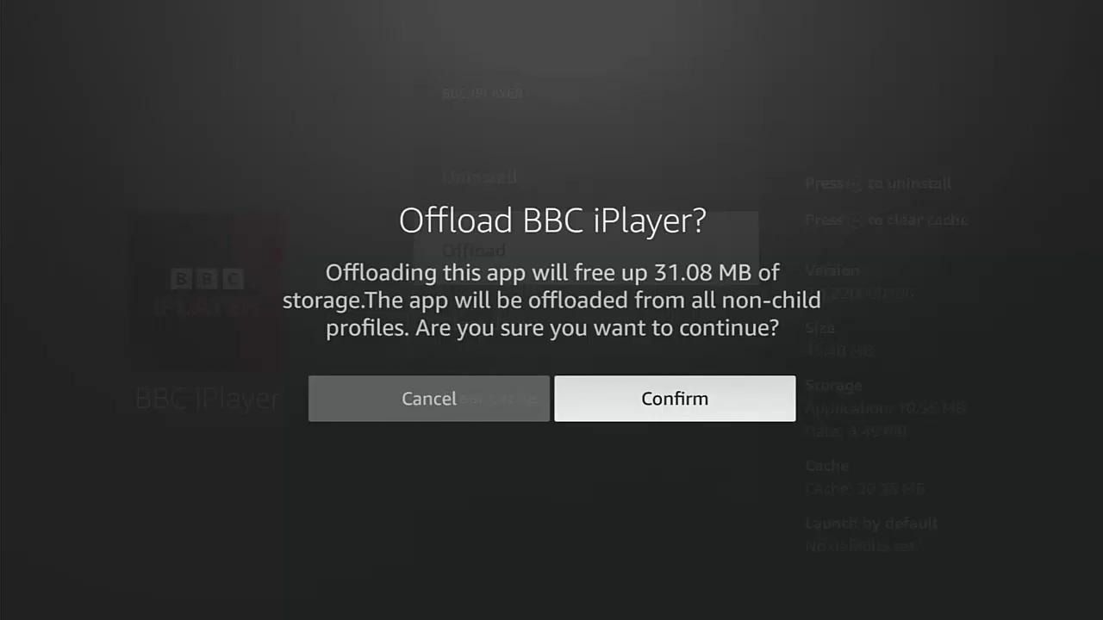
key("Return")
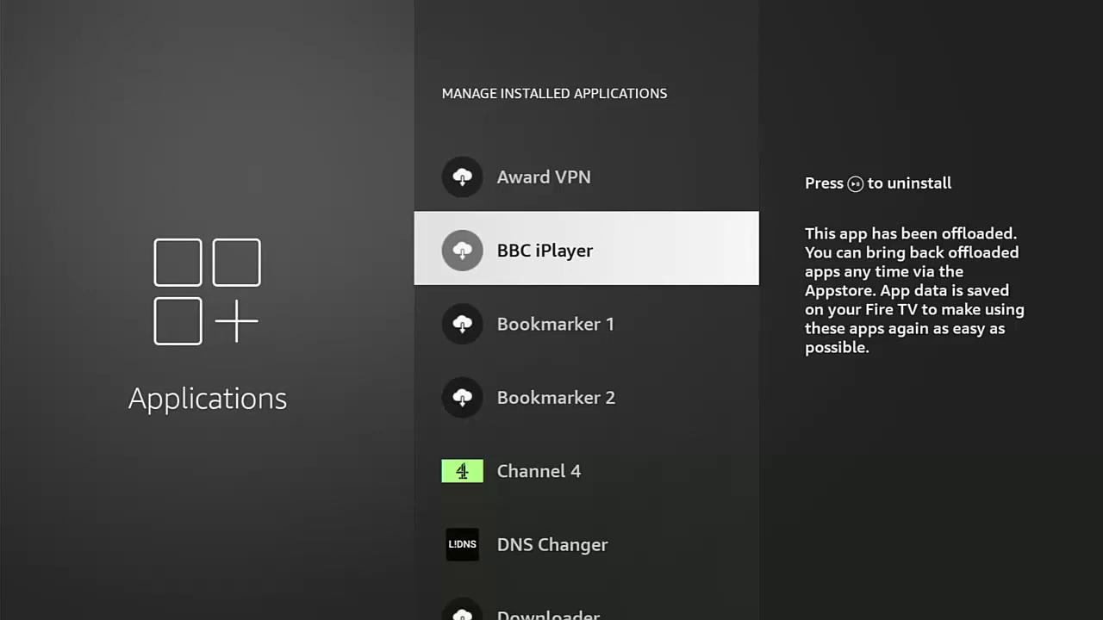
- Return to the home screen and check the BBC iPlayer tile in Your Apps & Channels
key("Home")
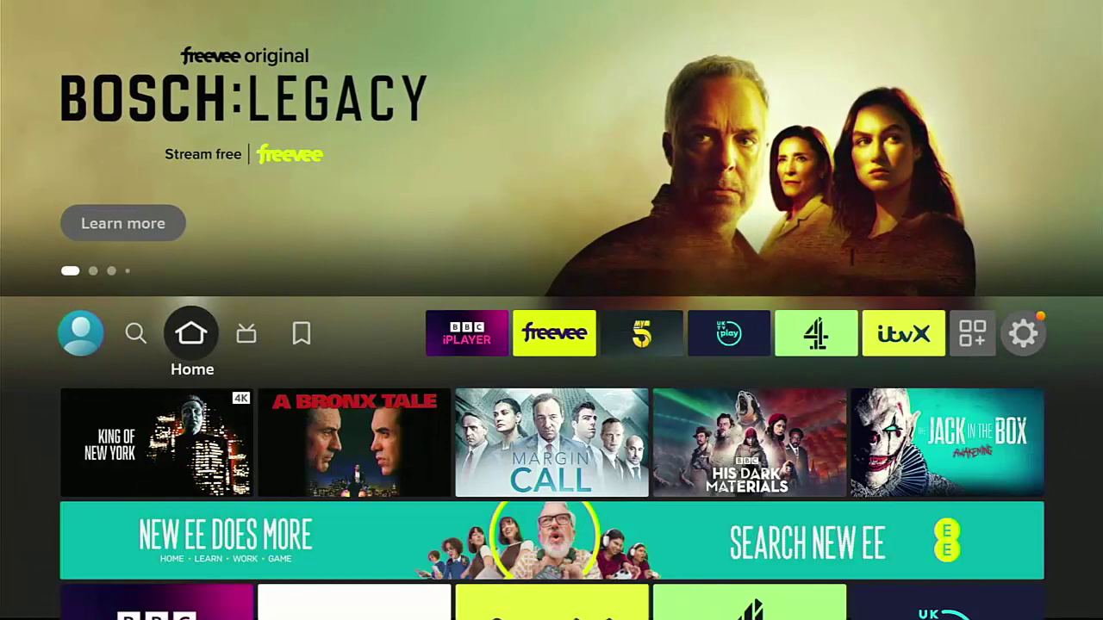
key("Right")
key("Right")
key("Right")
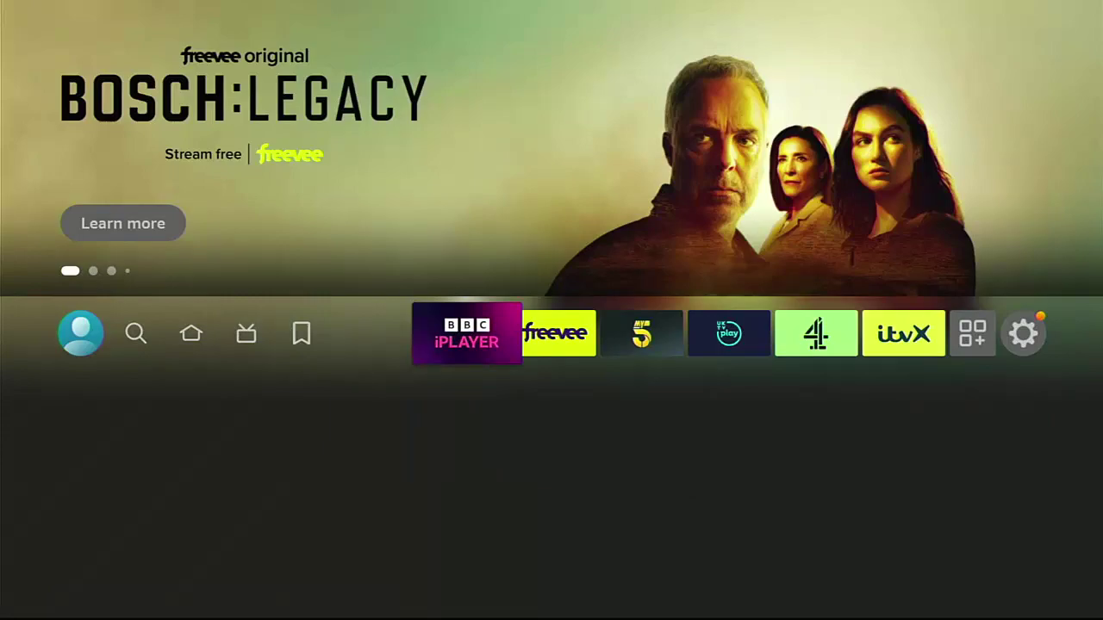
key("Right")
key("Right")
key("Right")
key("Right")
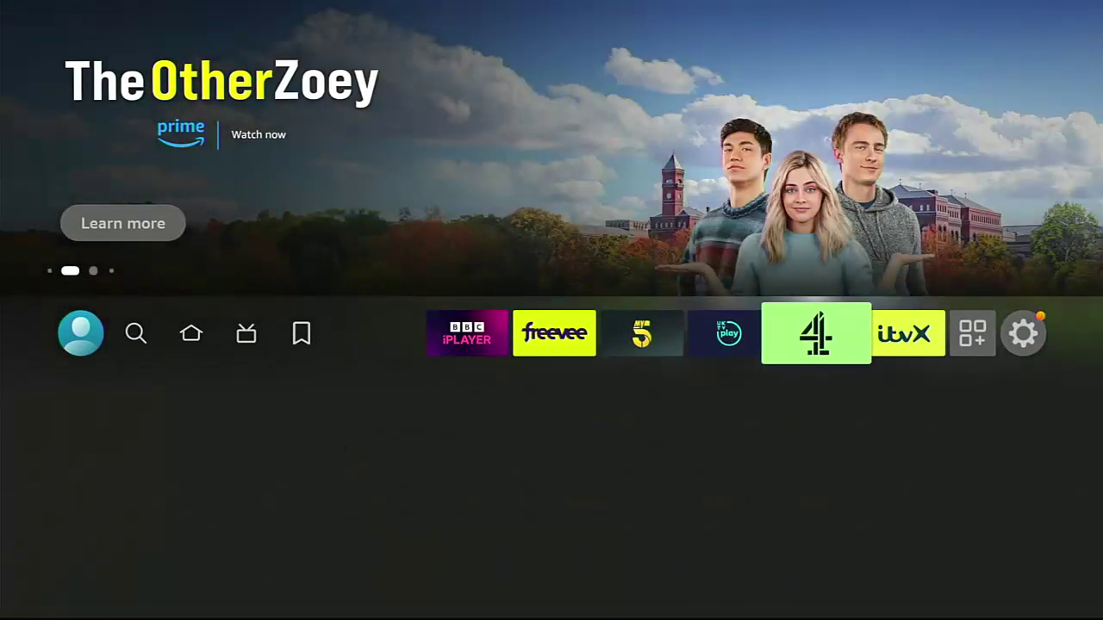
key("Right")
key("Right")
key("Return")
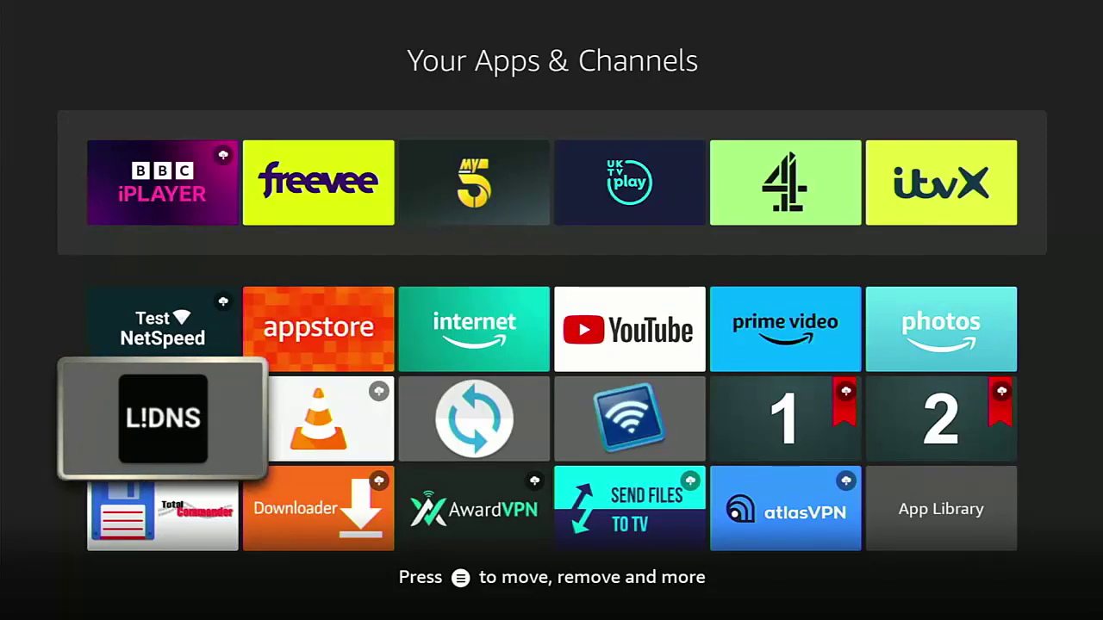
- Open the offloaded BBC iPlayer app from the home screen and download it again
key("Home")
key("Right")
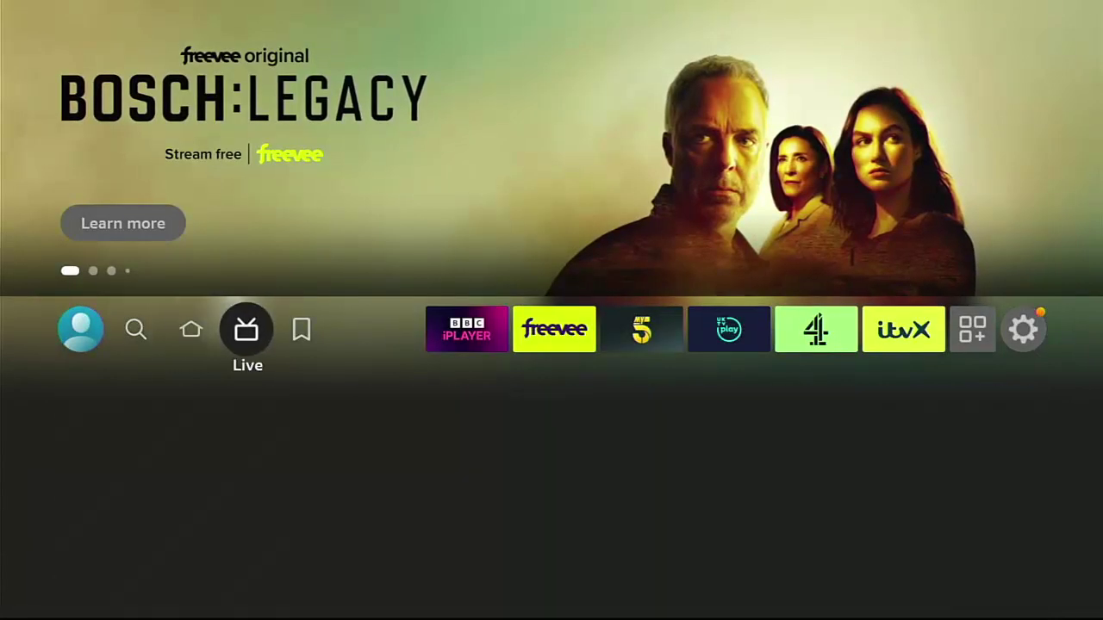
key("Right")
key("Right")
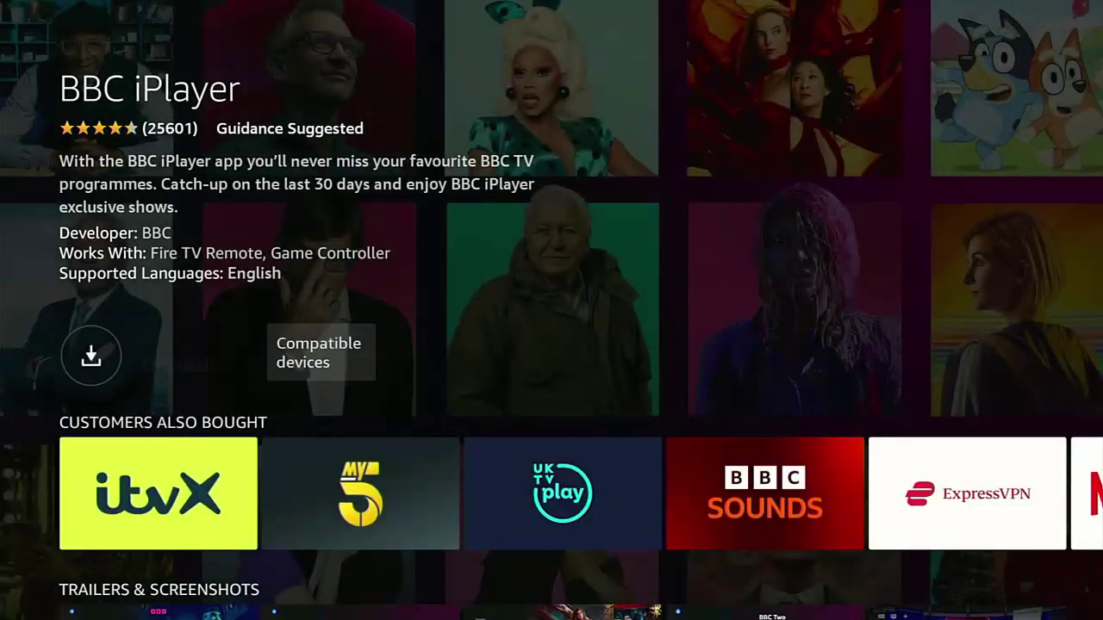
key("Return")
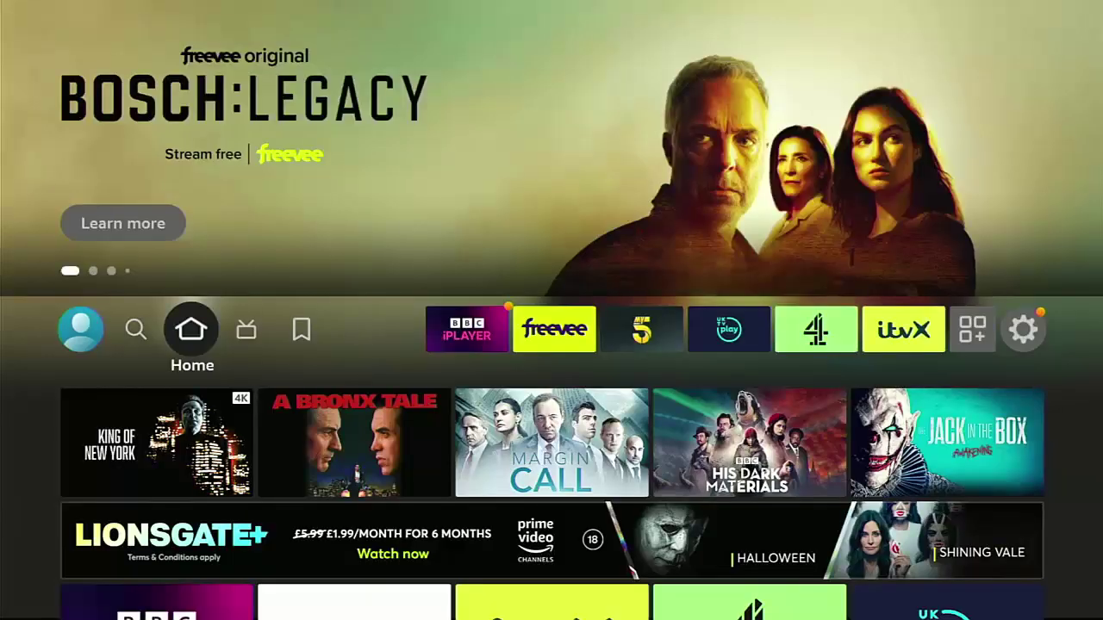
- Reopen Your Apps & Channels to check the tile of the reinstalled BBC iPlayer app
key("Right")
key("Right")
key("Right")
key("Right")
key("Right")
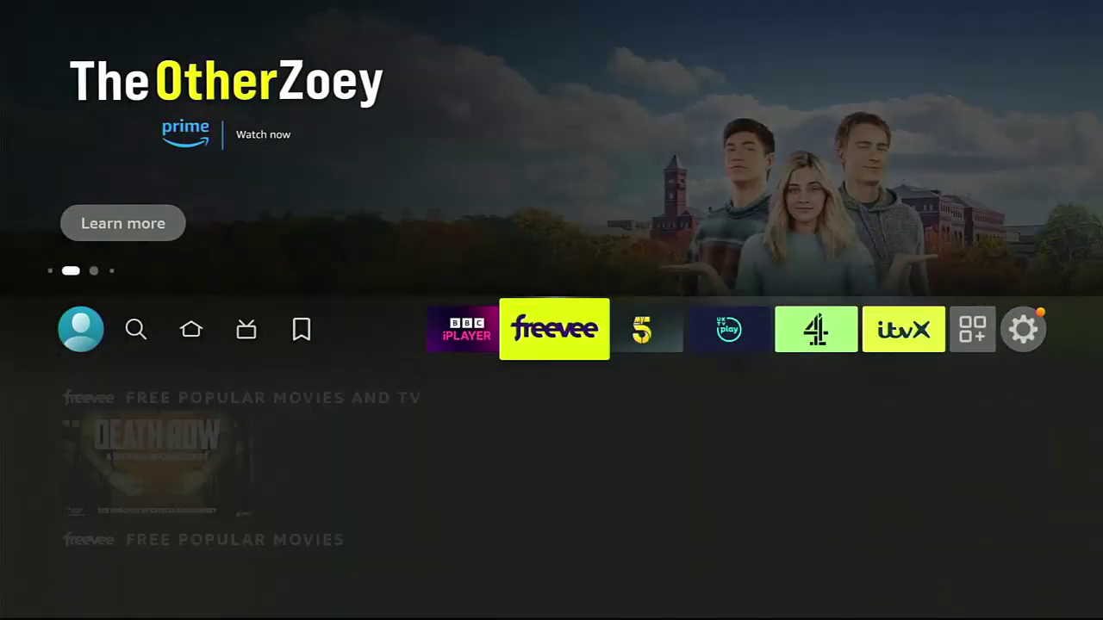
key("Right")
key("Right")
key("Right")
key("Right")
key("Return")
- Move the selection to the offloaded Downloader app in the app grid
key("Right")
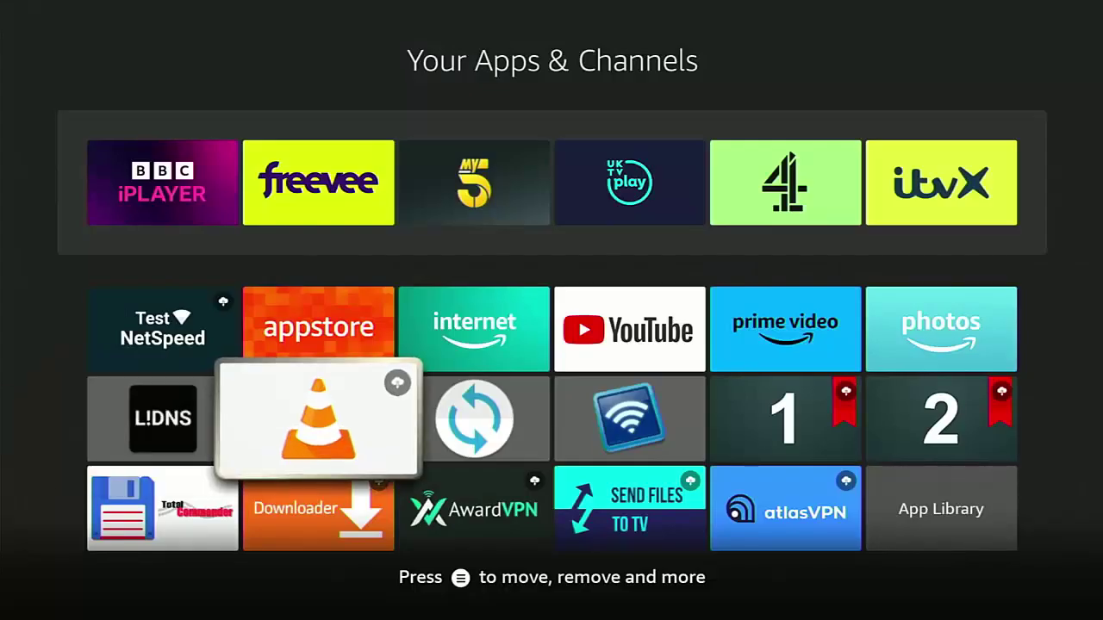
key("Down")
key("Up")
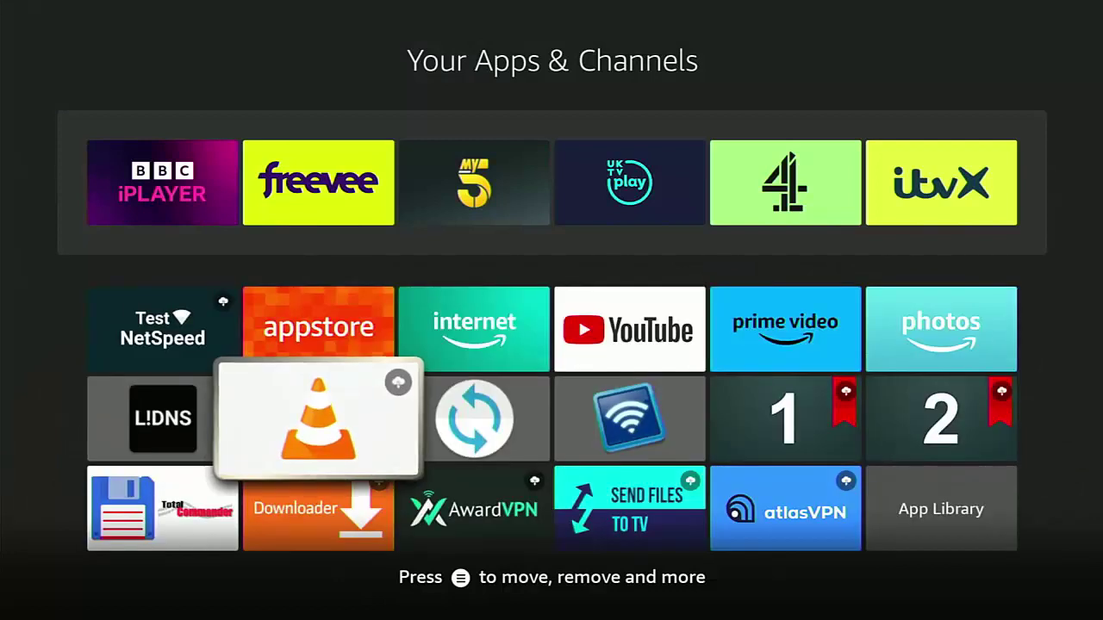
key("Down")
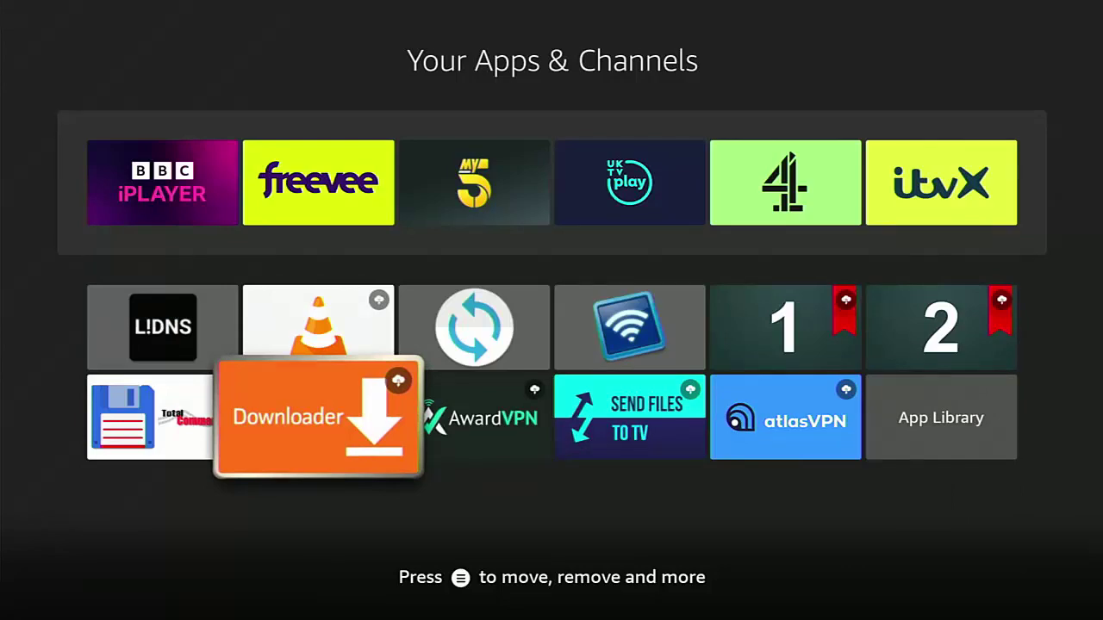
- Open the offloaded Downloader app and download it again
key("Return")
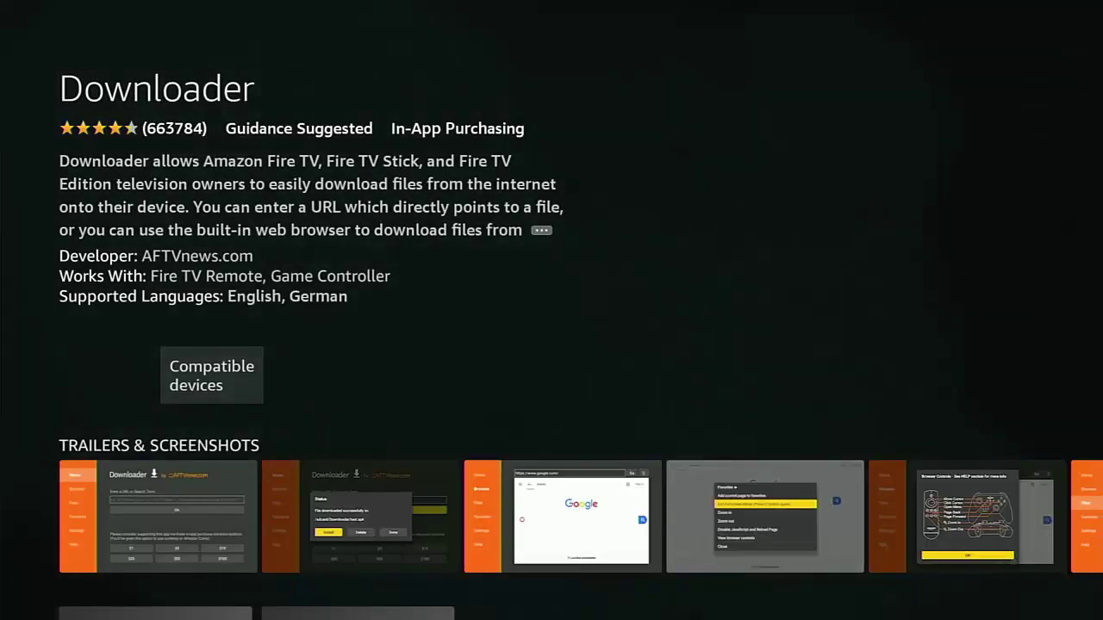
key("Return")
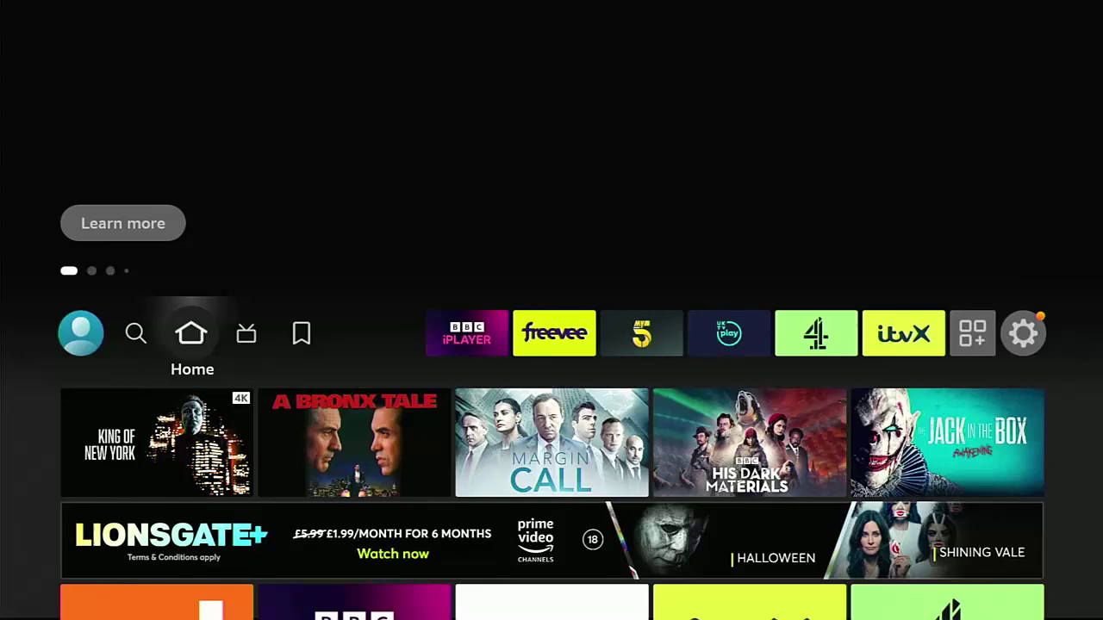
- Open the Manage Installed Applications list in the Fire TV's Applications settings
key("Left")
key("Left")
key("Left")
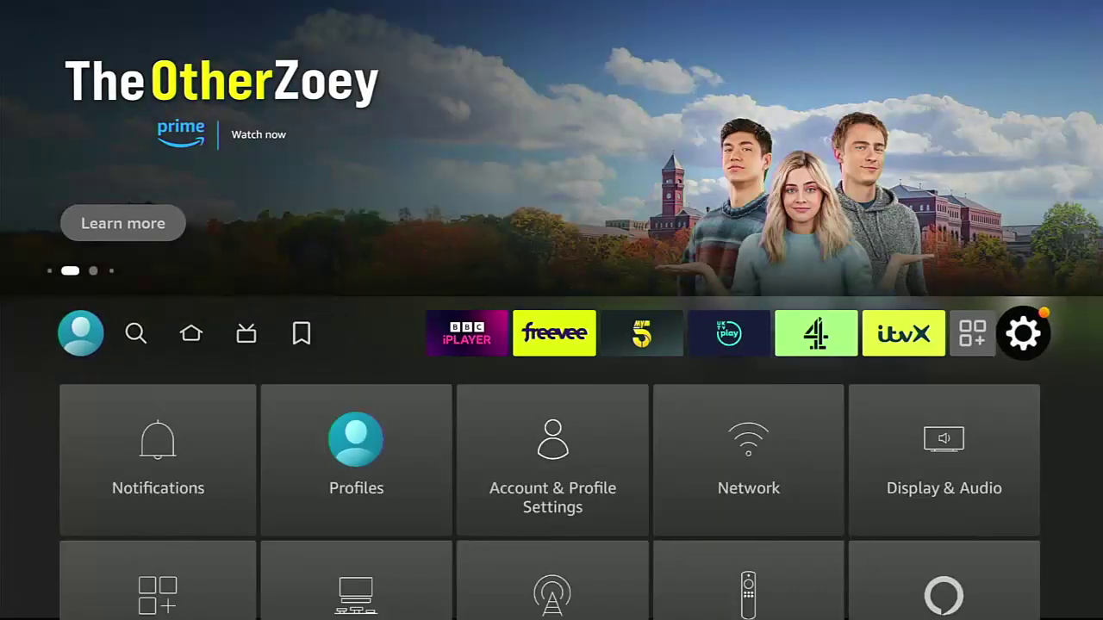
key("Down")
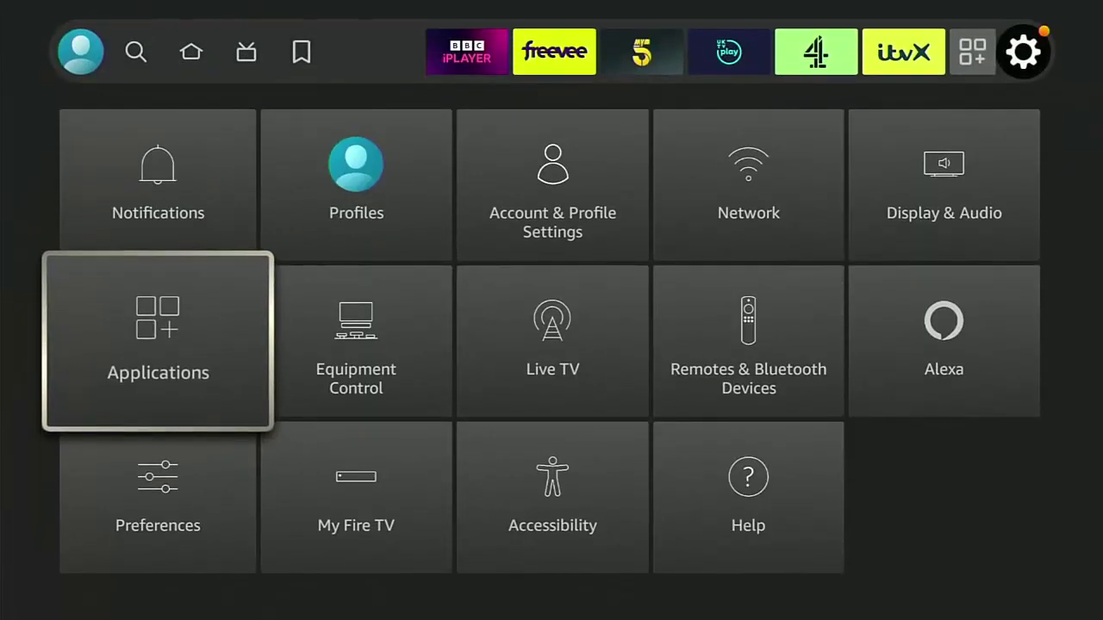
key("Return")
key("Down")
key("Down")
key("Down")
key("Down")
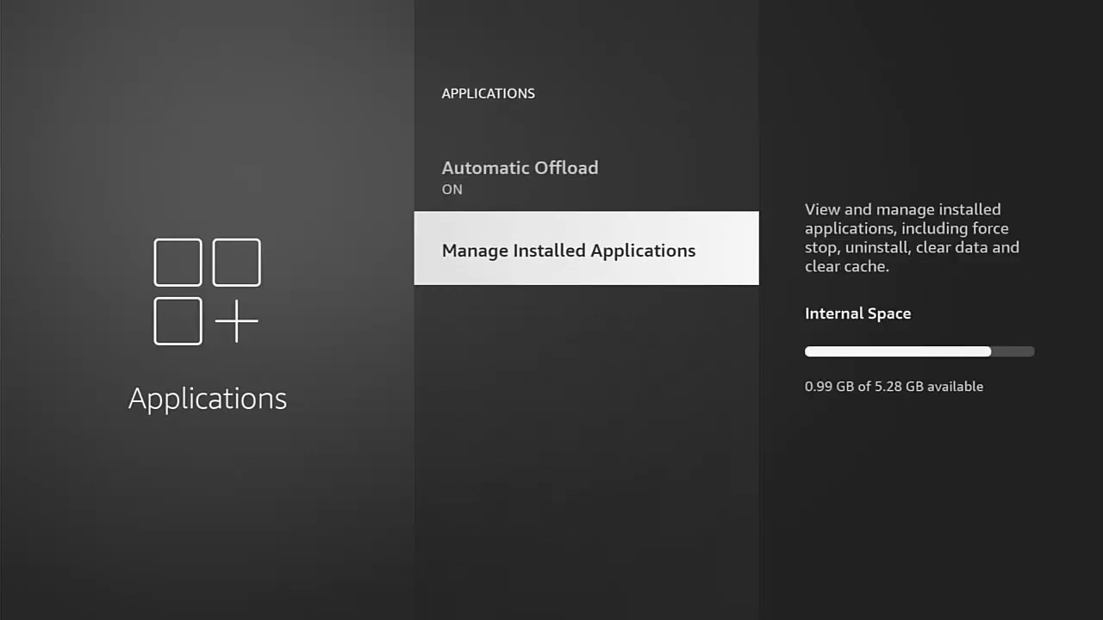
key("Return")
- Check the management options of the built-in Amazon Kids, Amazon Photos and Appstore apps for an Offload option
key("Down")
key("Down")
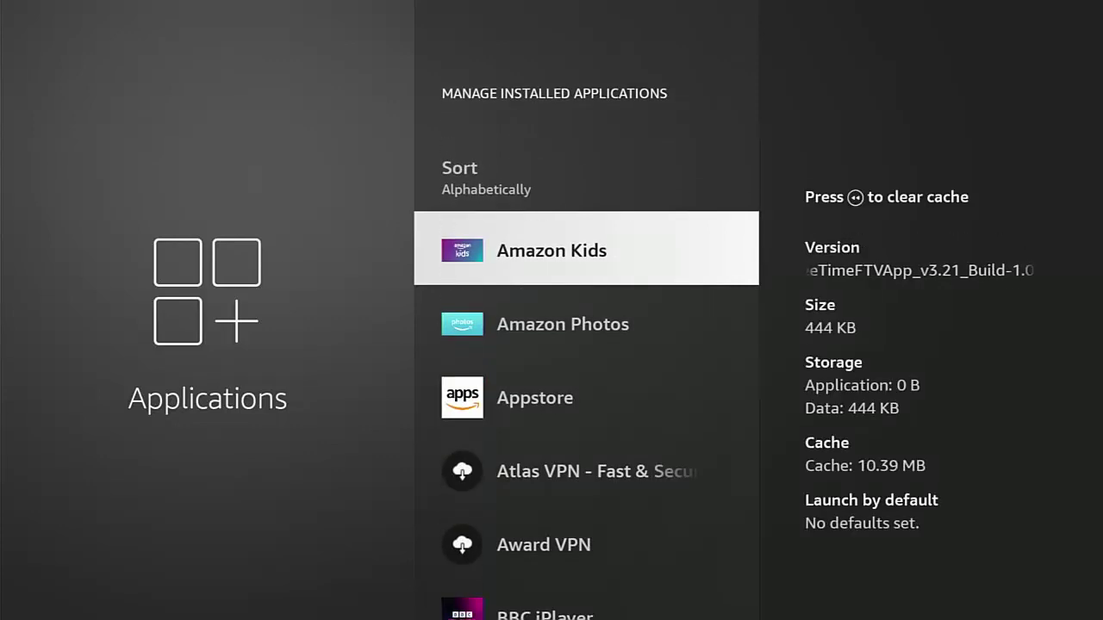
key("Return")
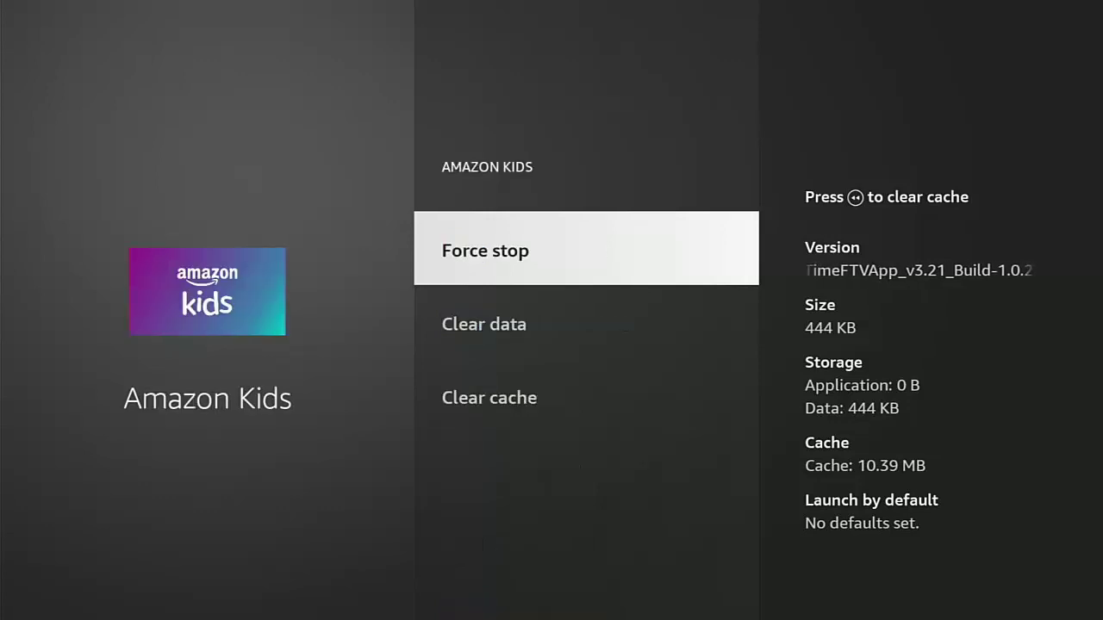
key("Escape")
key("Down")
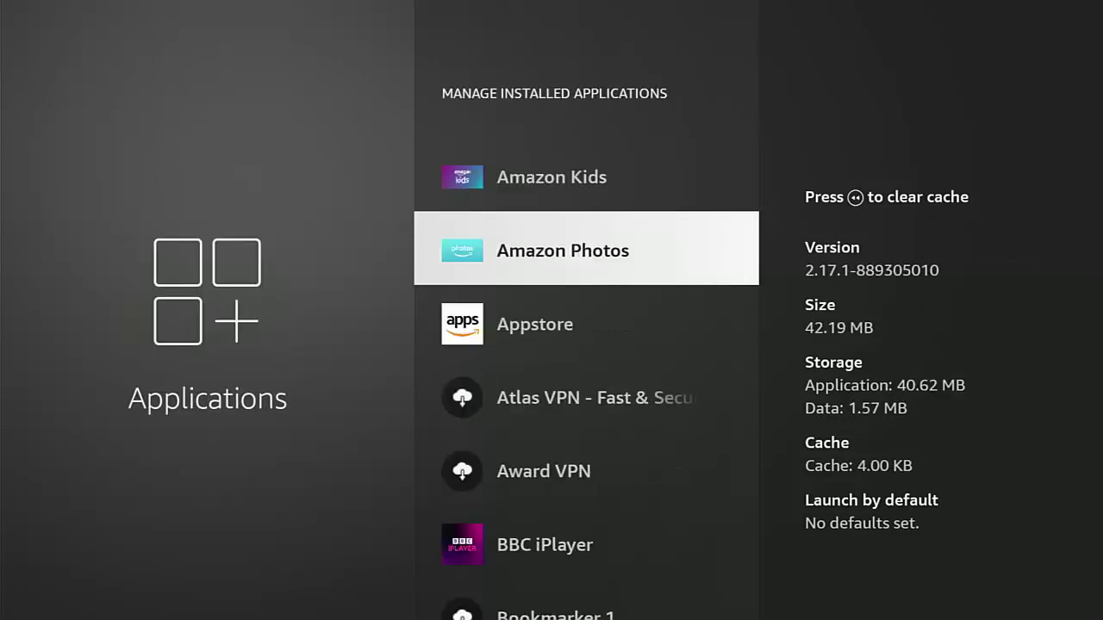
key("Return")
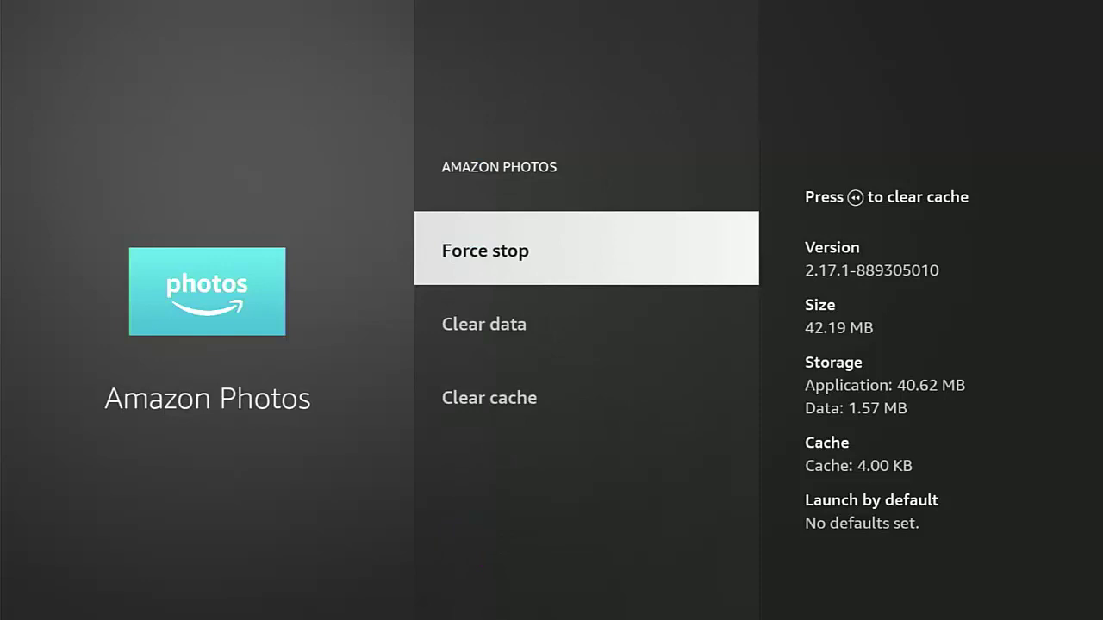
key("Escape")
key("Down")
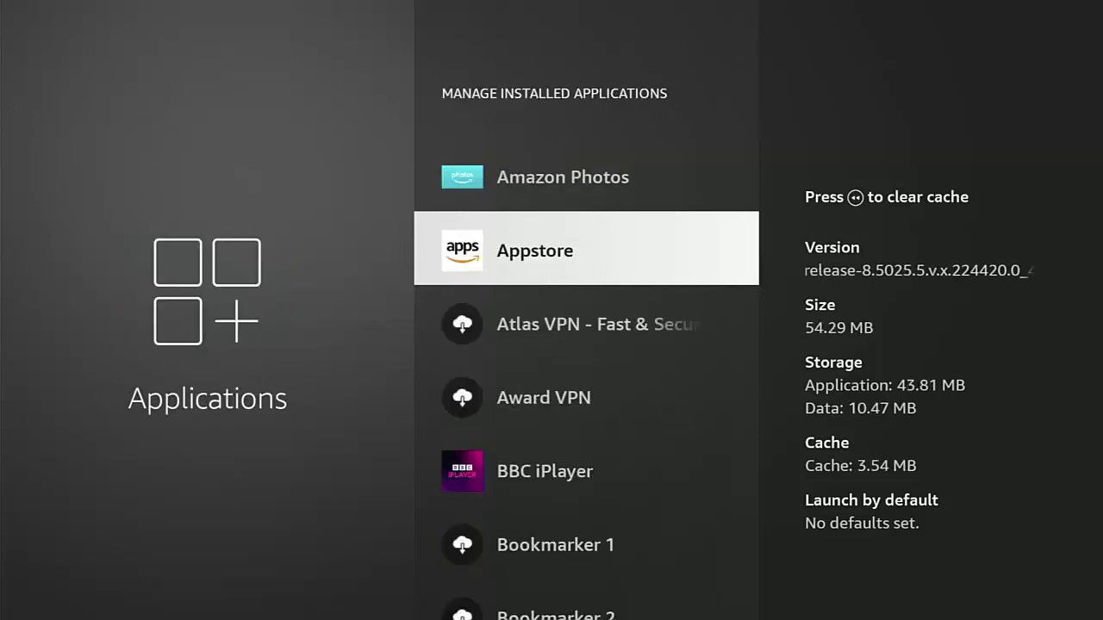
key("Return")
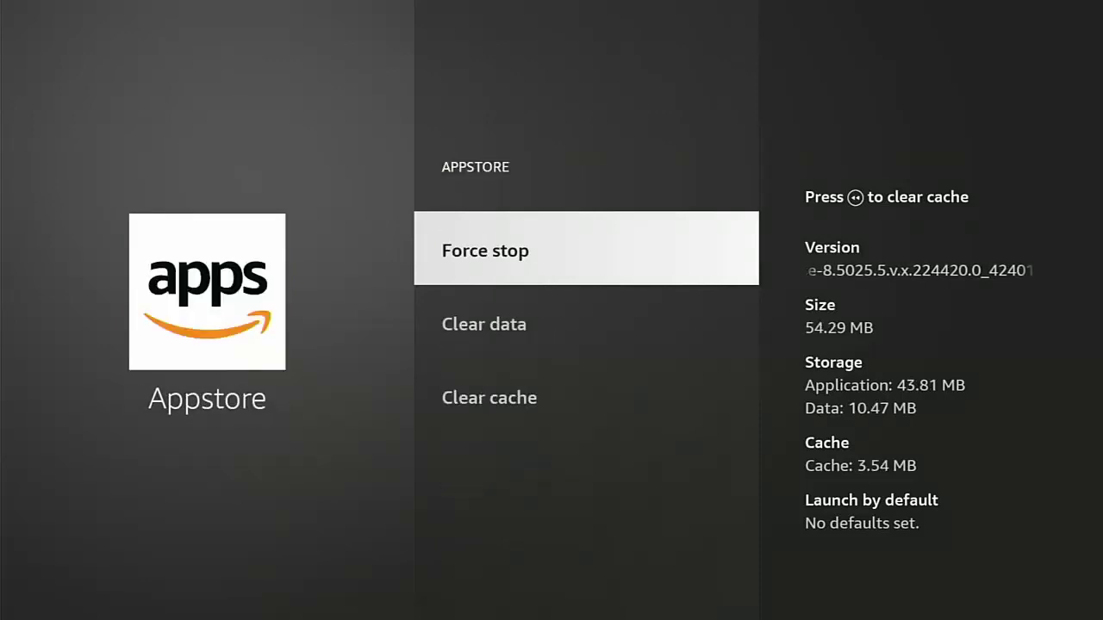
key("Escape")
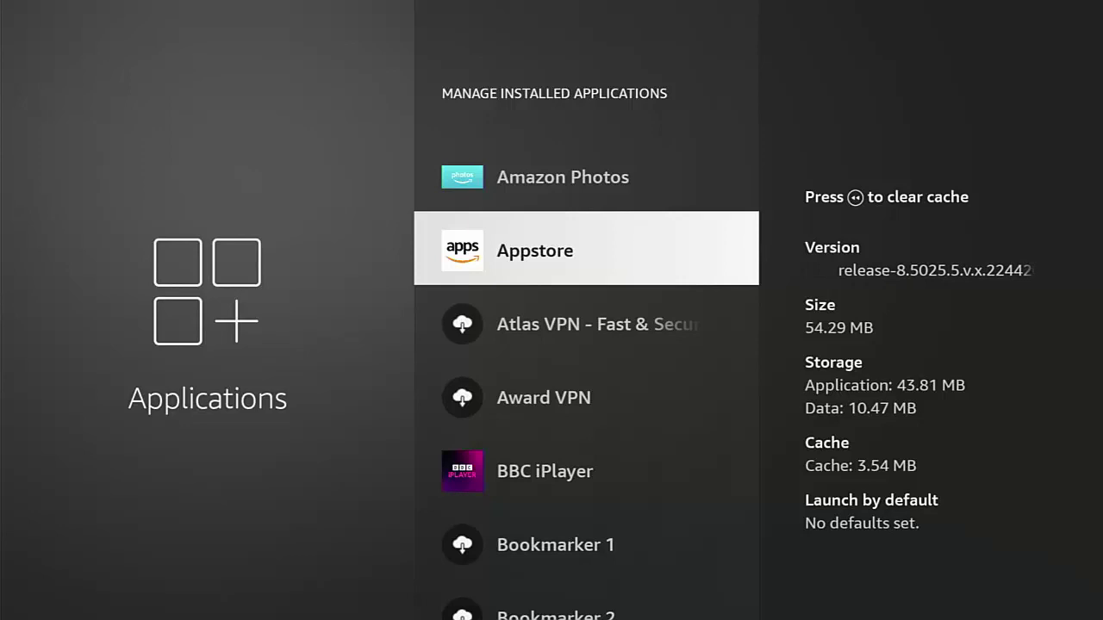
- Offload the Channel 4 app from the installed applications list and confirm it
key("Down")
key("Down")
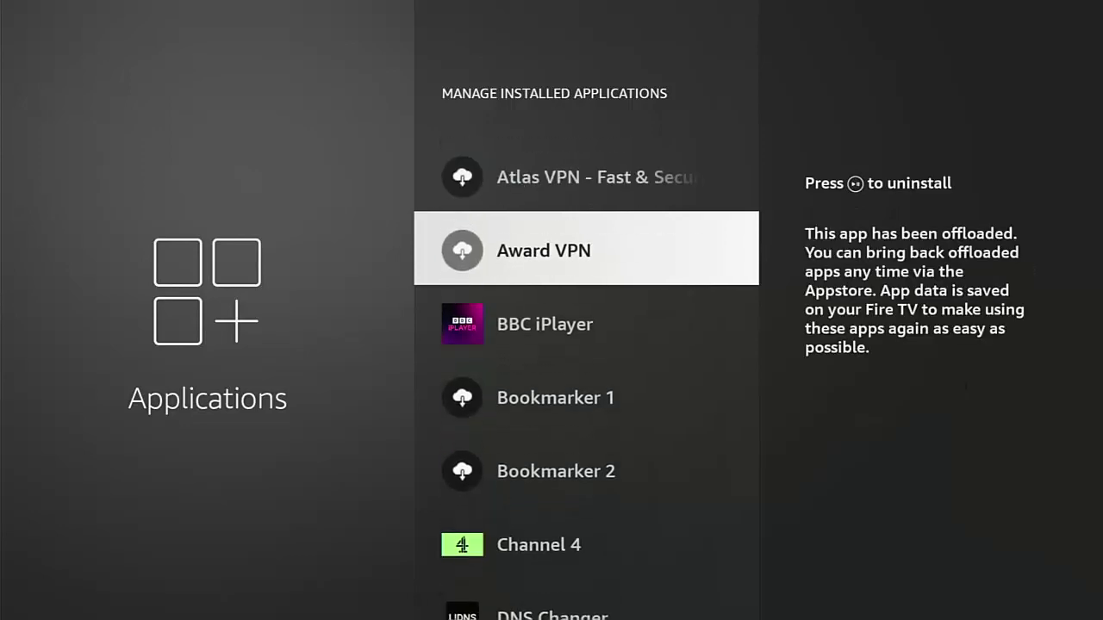
key("Down")
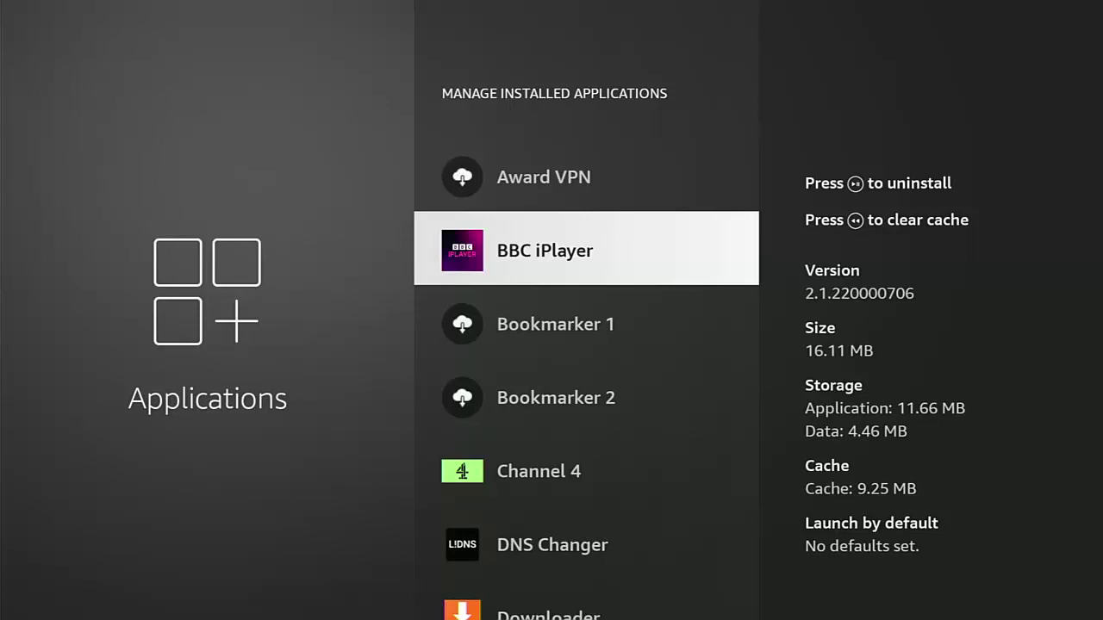
key("Down")
key("Down")
key("Down")
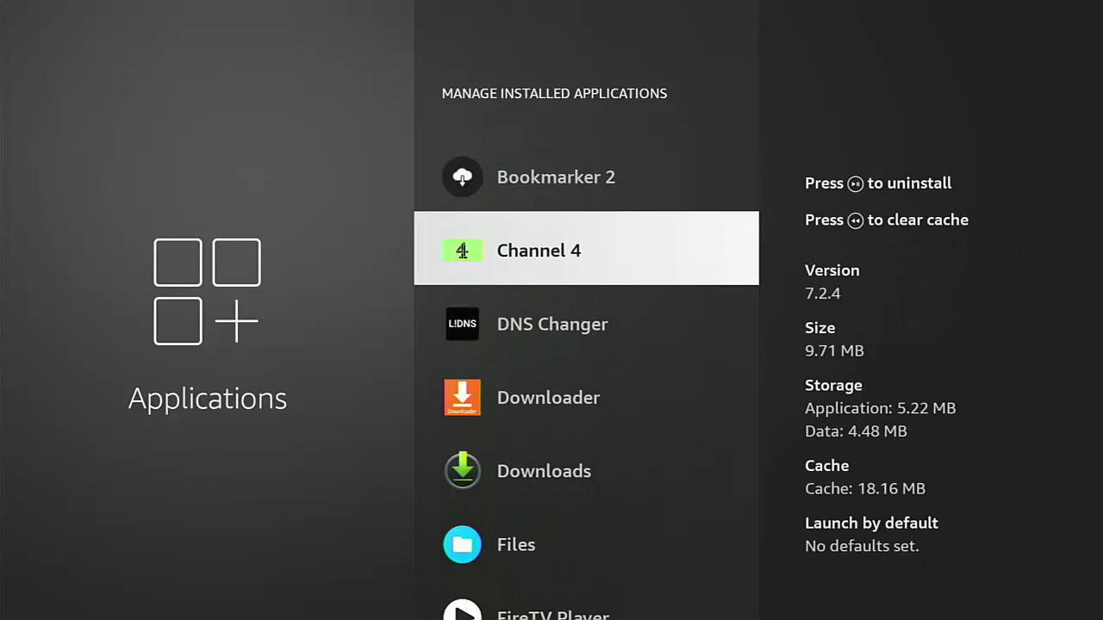
key("Return")
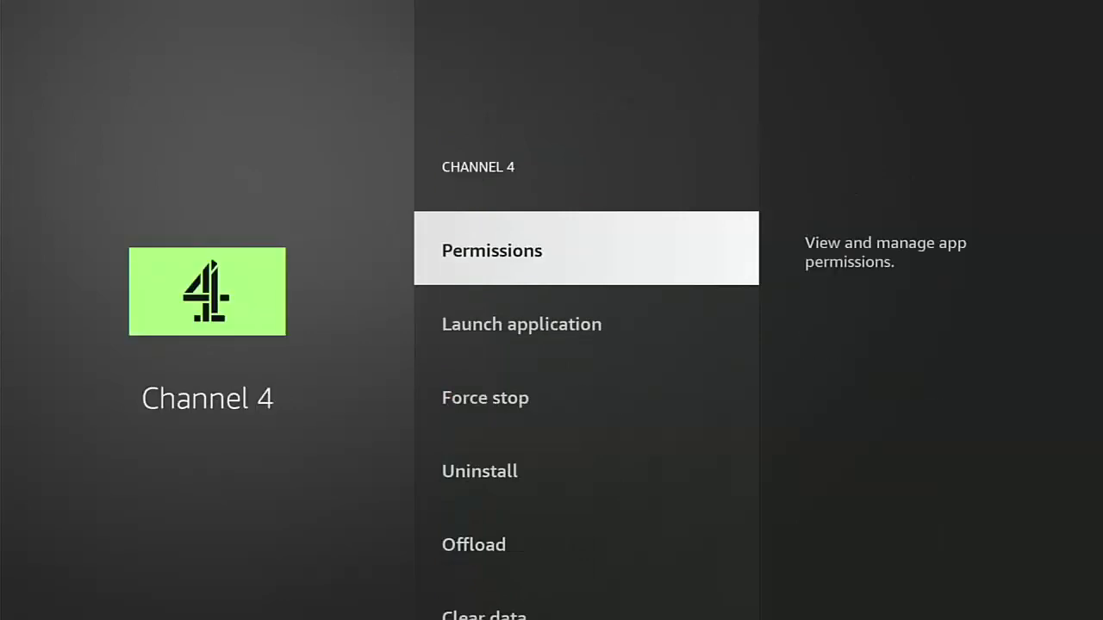
key("Down")
key("Down")
key("Down")
key("Down")
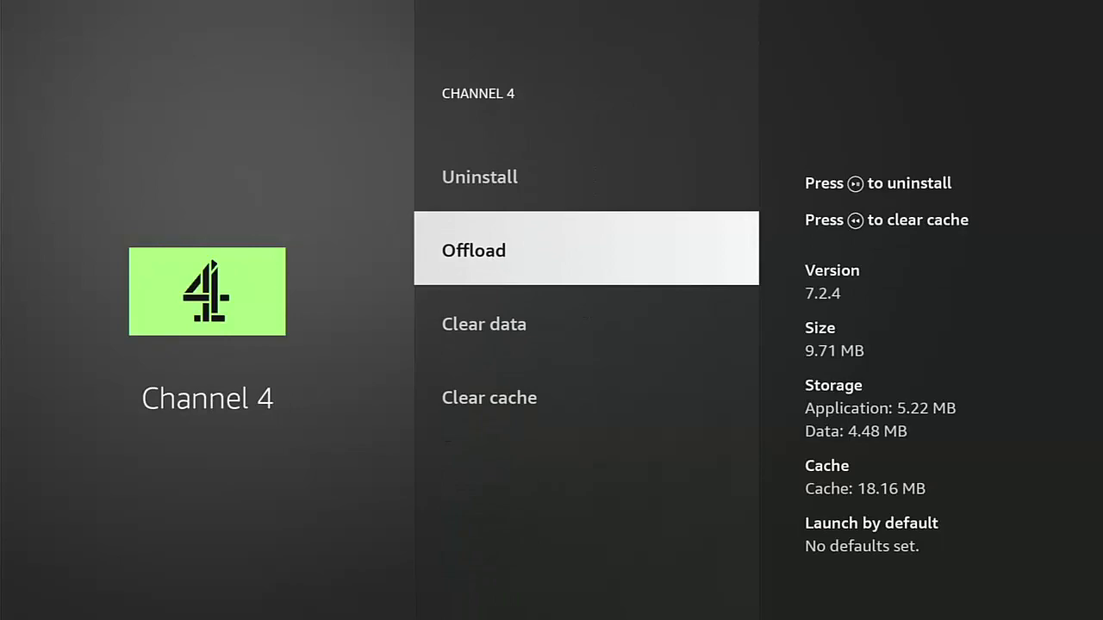
key("Return")
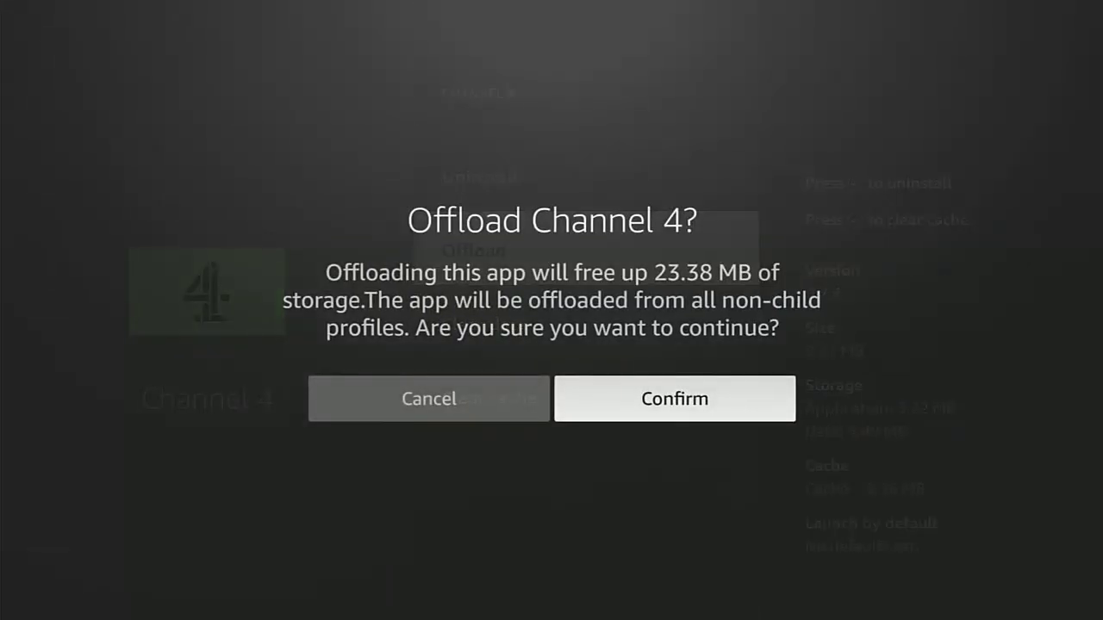
key("Return")
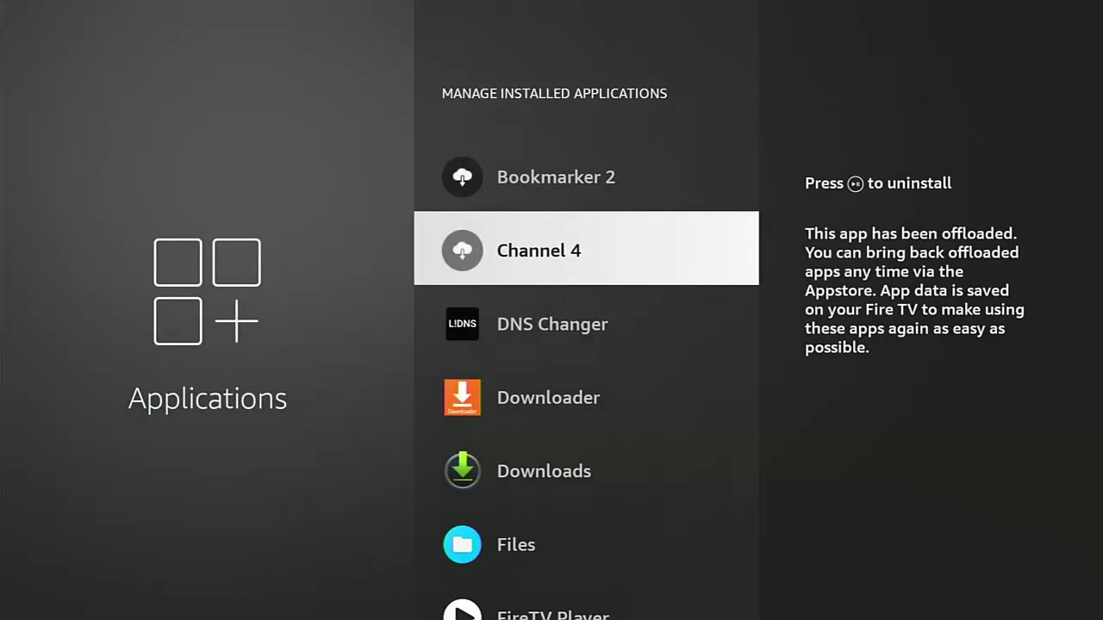
- Launch the offloaded Channel 4 app from the home screen to bring it back, and close it
key("Home")
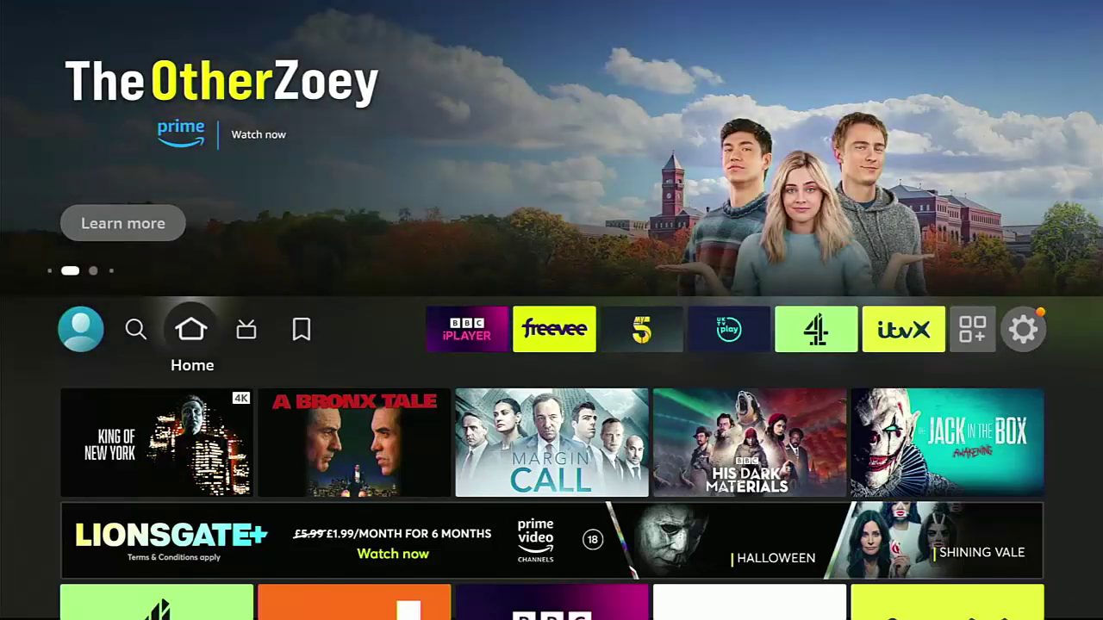
key("Right")
key("Right")
key("Right")
key("Right")
key("Right")
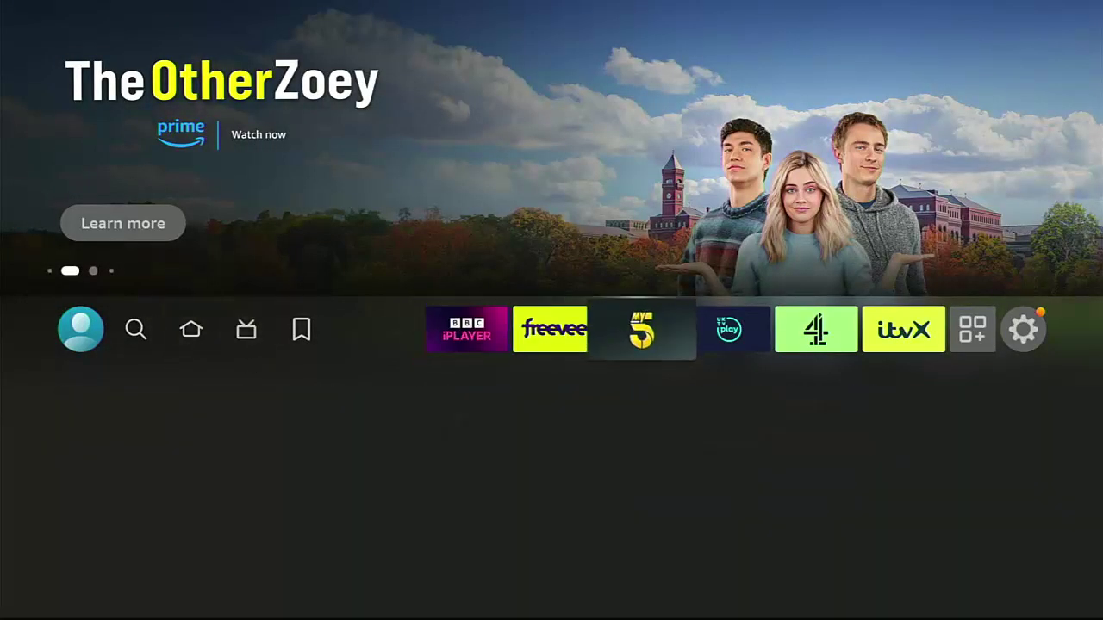
key("Right")
key("Right")
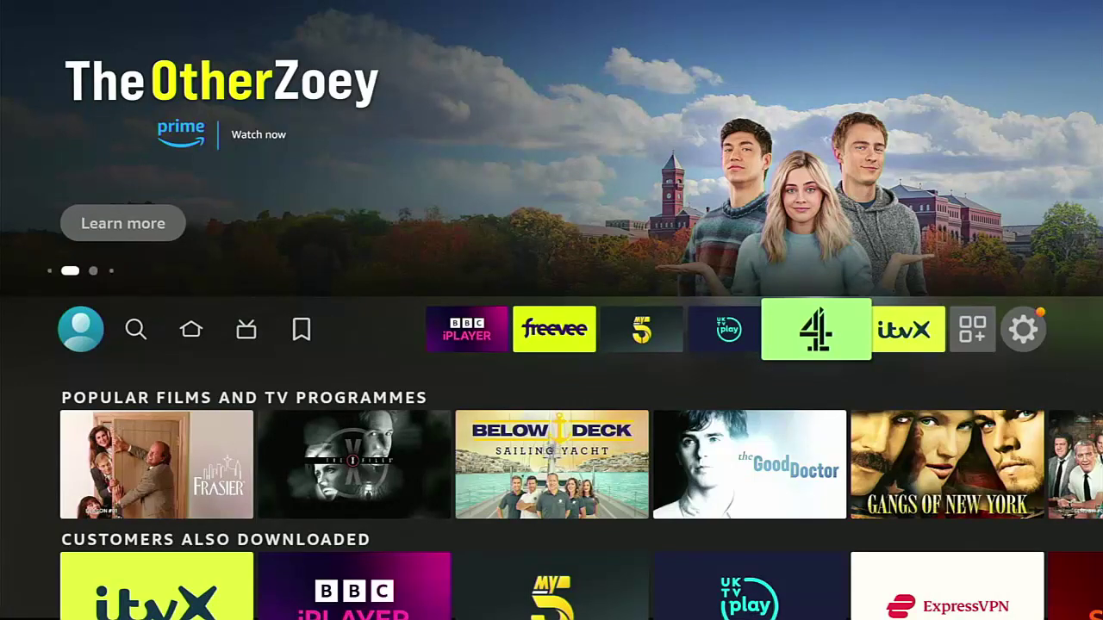
key("Return")
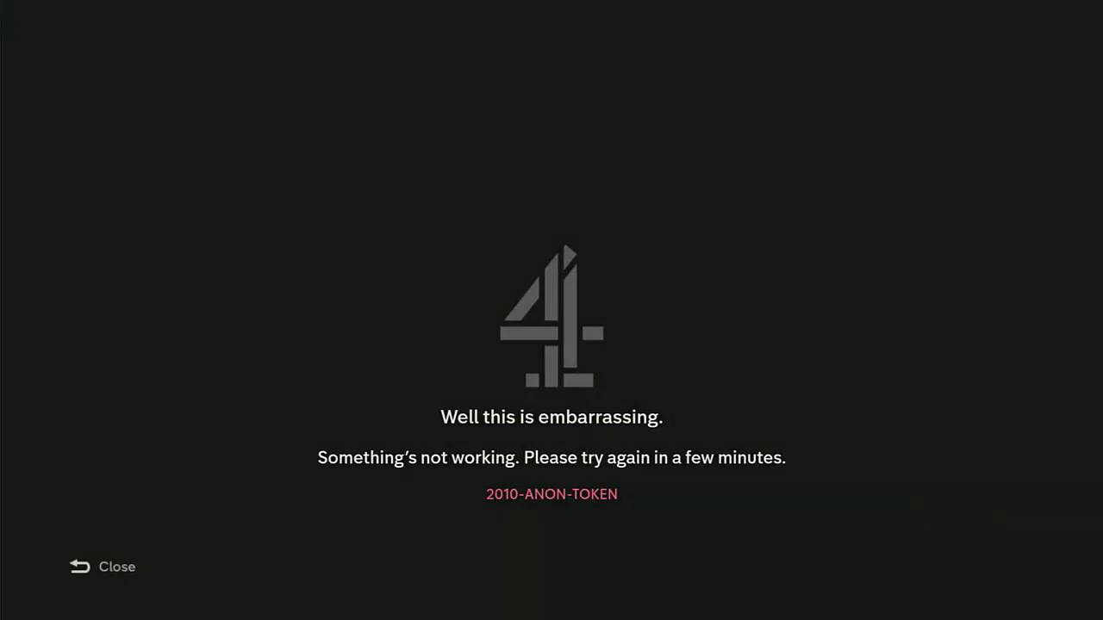
key("Escape")
key("Escape")
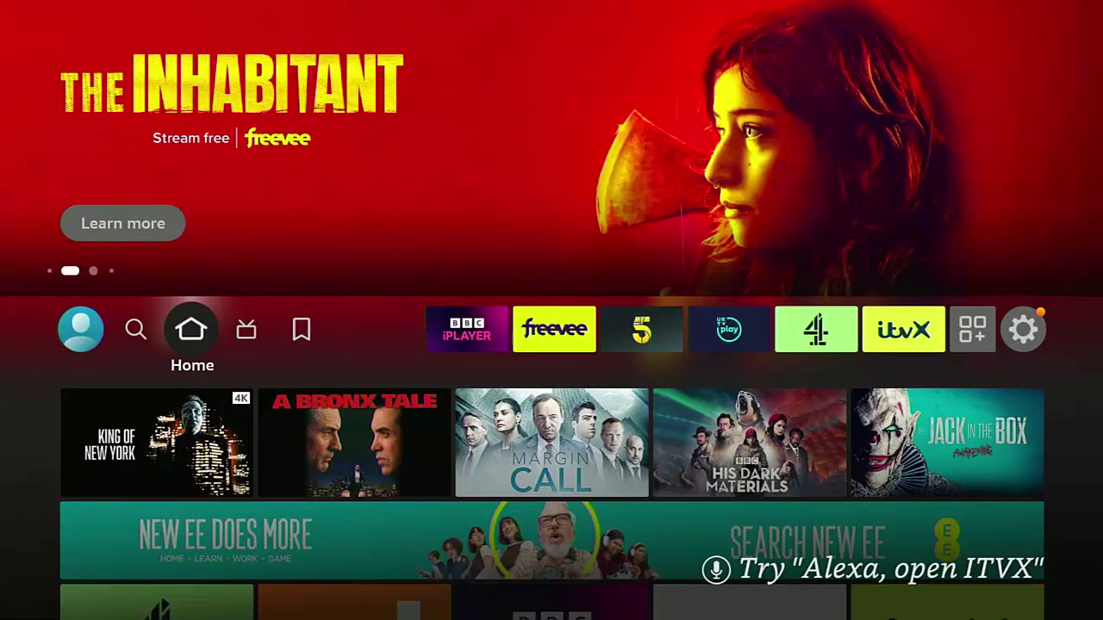
key("Right")
key("Right")
key("Right")
key("Right")
key("Right")
key("Right")
key("Right")
key("Left")
key("Left")
key("Left")
key("Left")
key("Left")
key("Left")
key("Left")
- Reopen the Manage Installed Applications list from the home screen's Applications settings
key("Left")
key("Left")
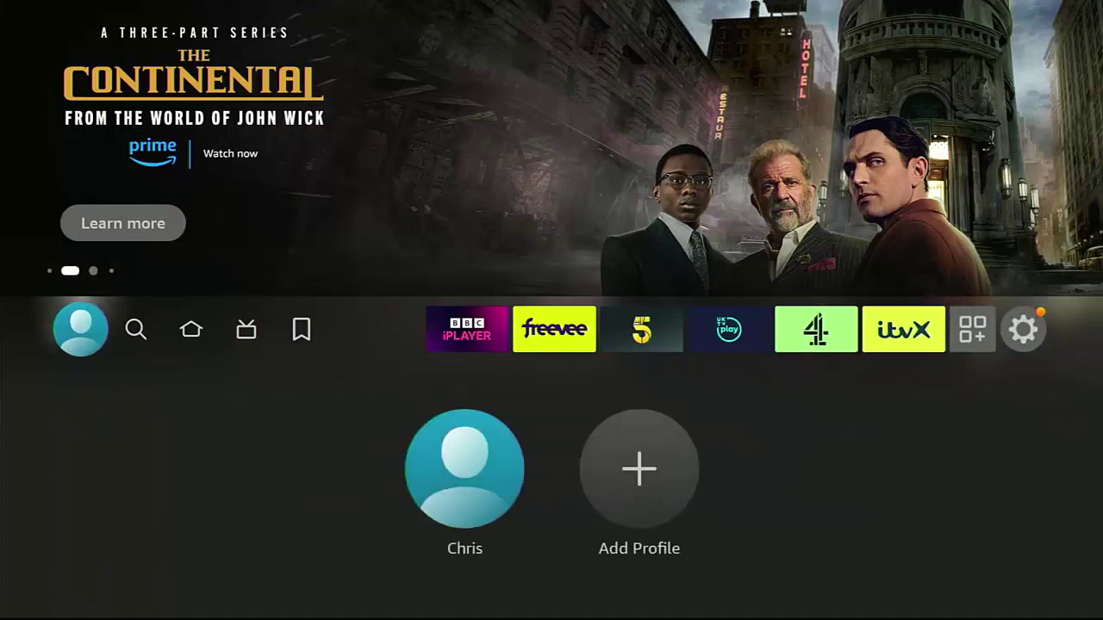
key("Left")
key("Down")
key("Down")
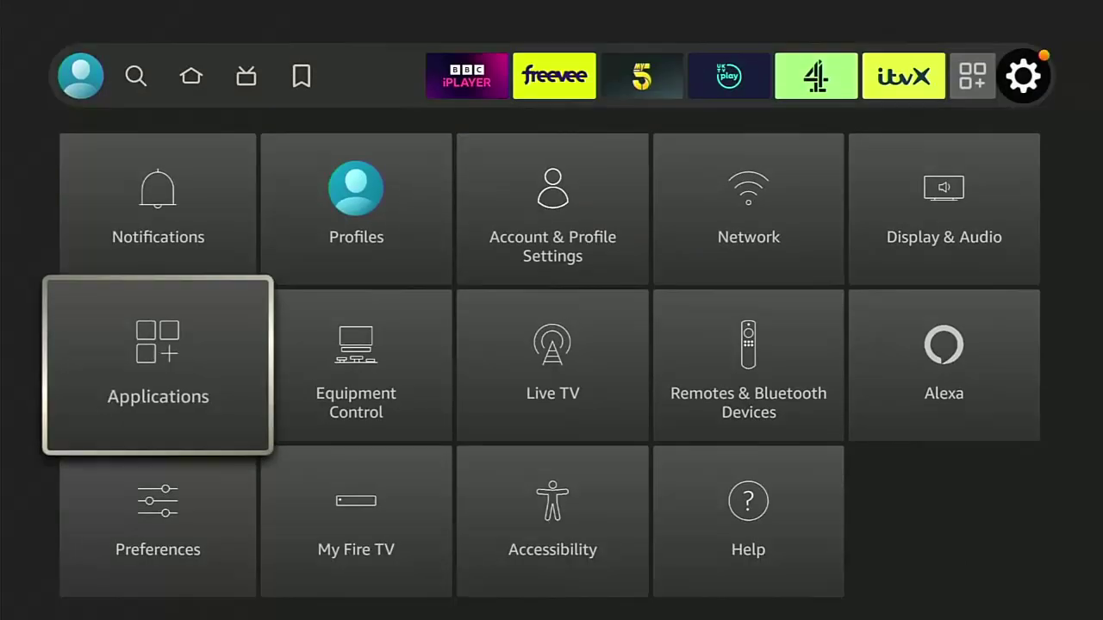
key("Return")
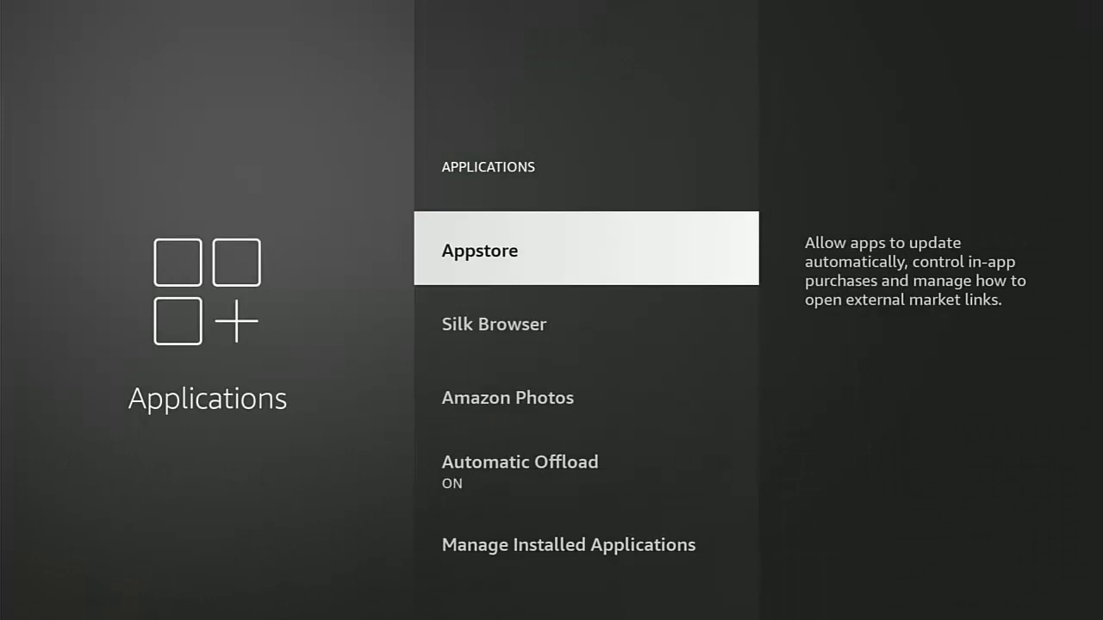
key("Down")
key("Down")
key("Down")
key("Down")
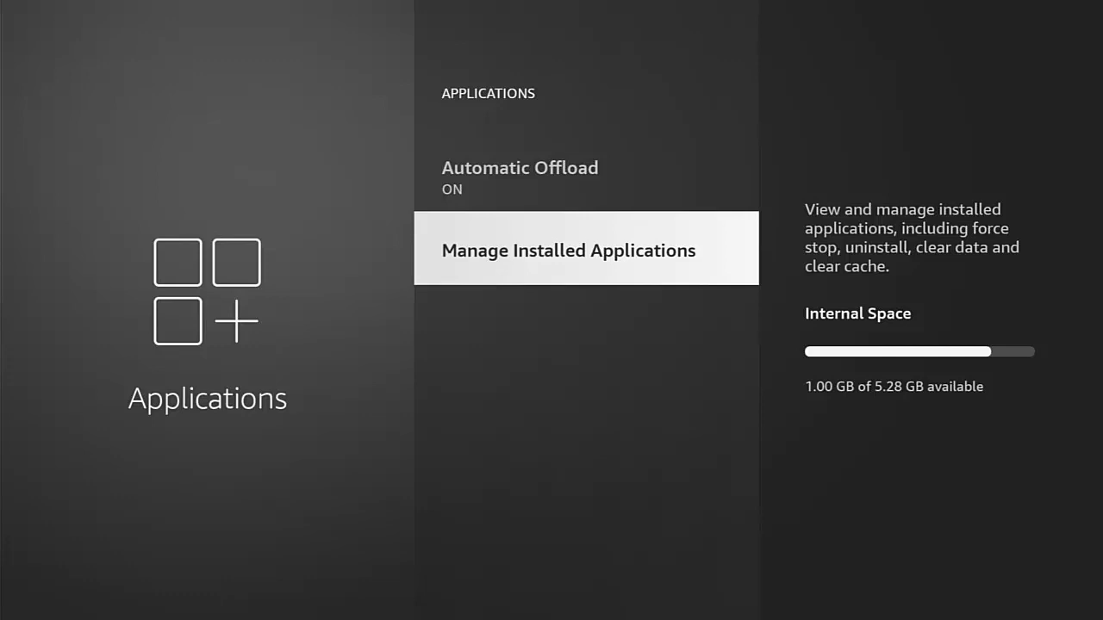
key("Return")
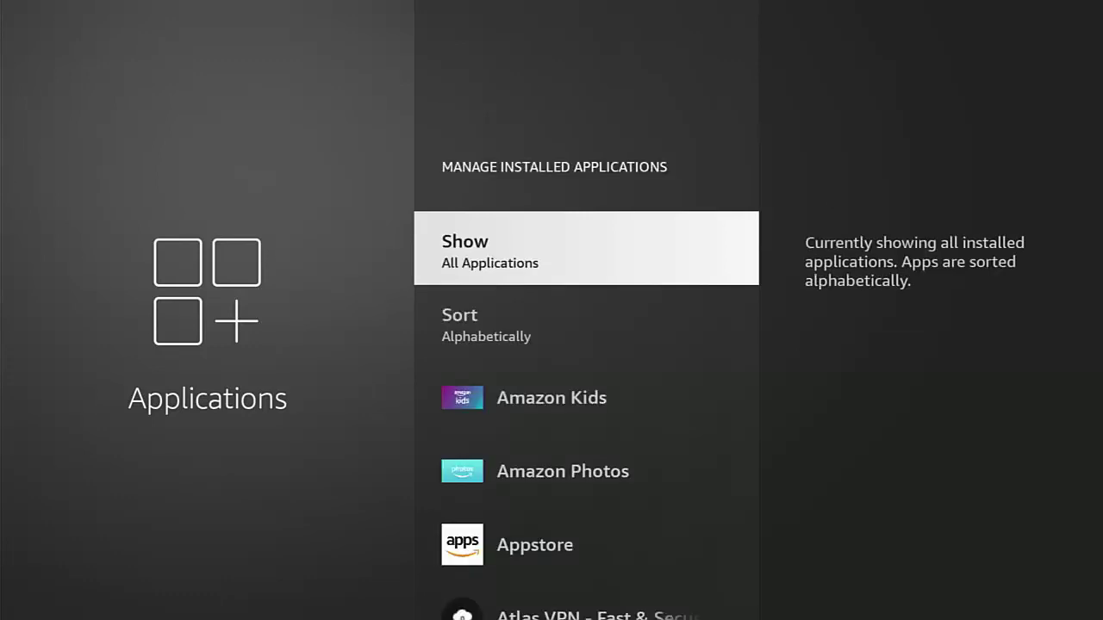
- Offload the BBC iPlayer app from the installed applications list and confirm it
key("Down")
key("Down")
key("Down")
key("Down")
key("Down")
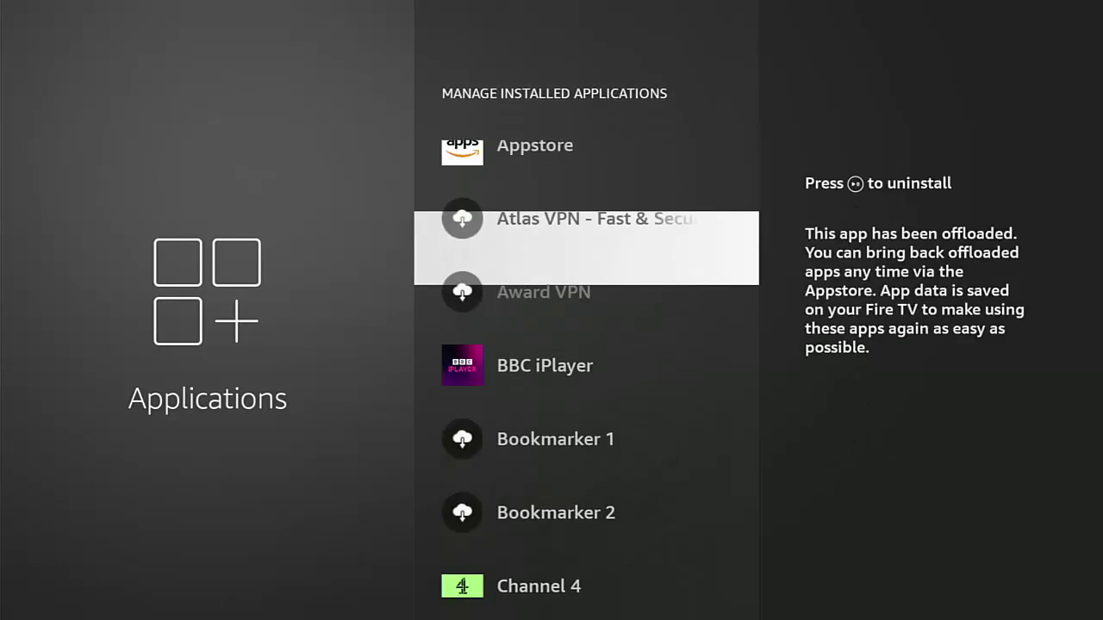
key("Down")
key("Down")
key("Return")
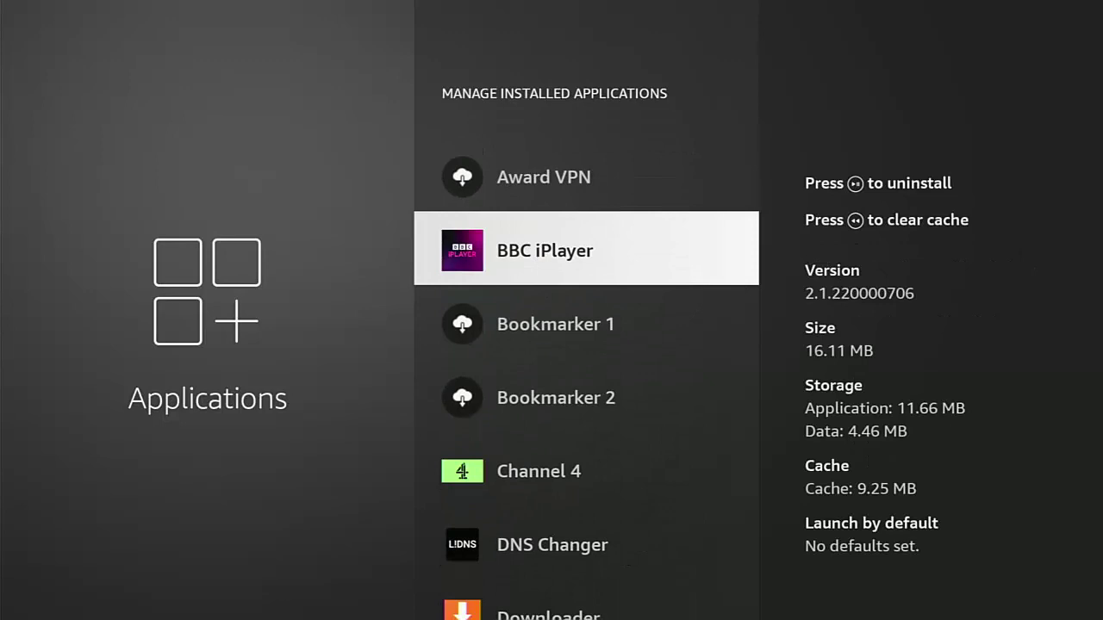
key("Down")
key("Down")
key("Down")
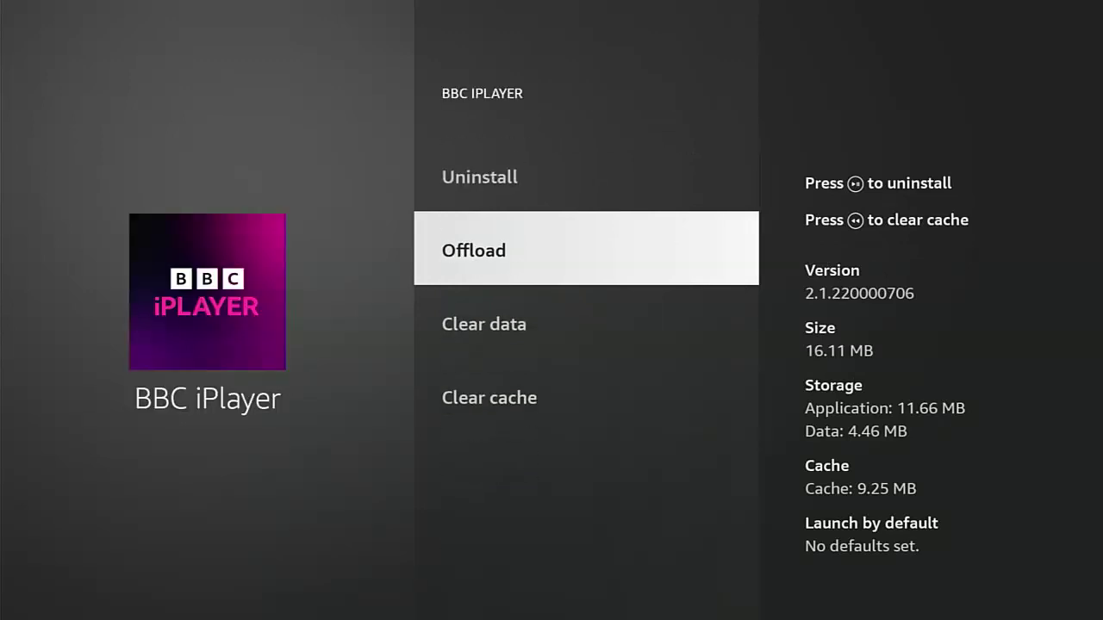
key("Return")
key("Left")
key("Right")
key("Return")
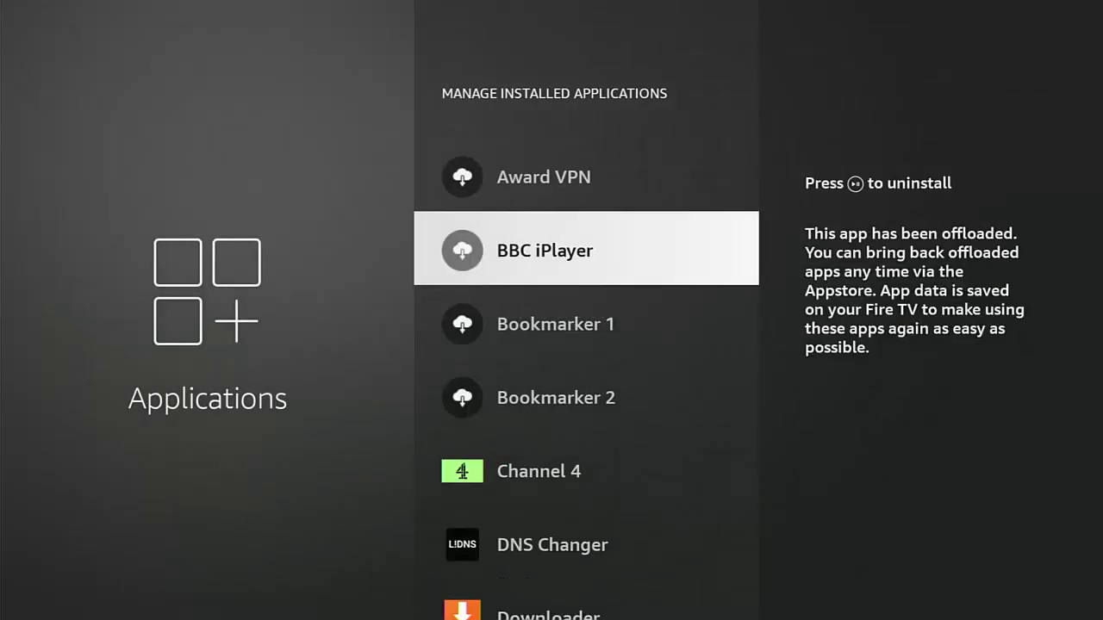
- Continue through the installed applications, offloading Channel 4 and Downloader and checking the Silk Browser options
key("Down")
key("Down")
key("Down")
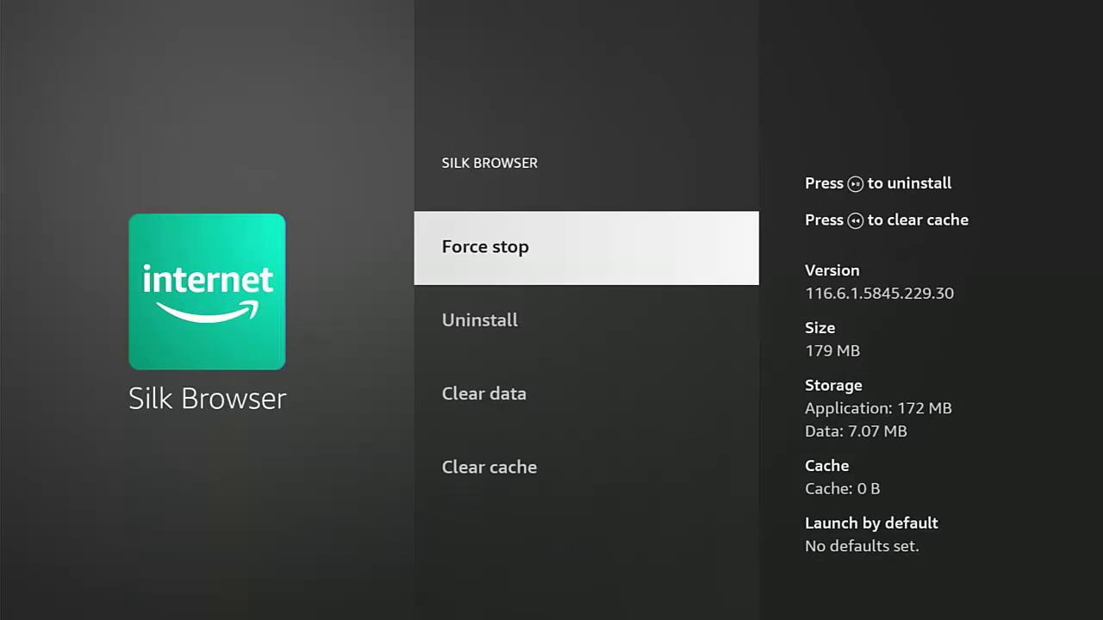
key("Down")
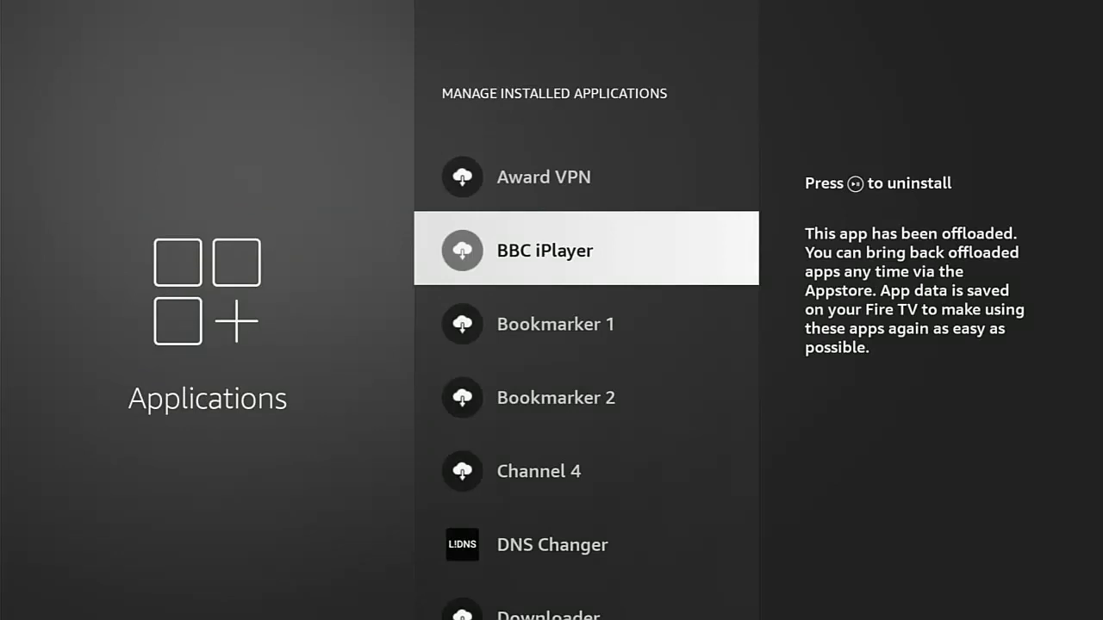
- Return to the Applications settings and move to the Automatic Offload setting
key("Escape")
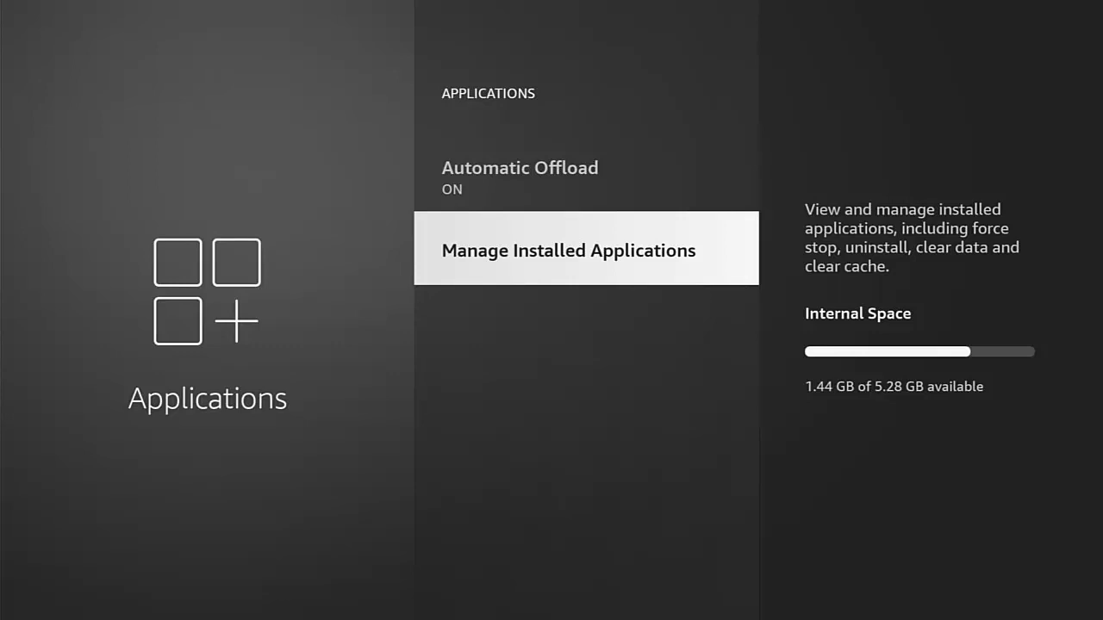
key("Up")
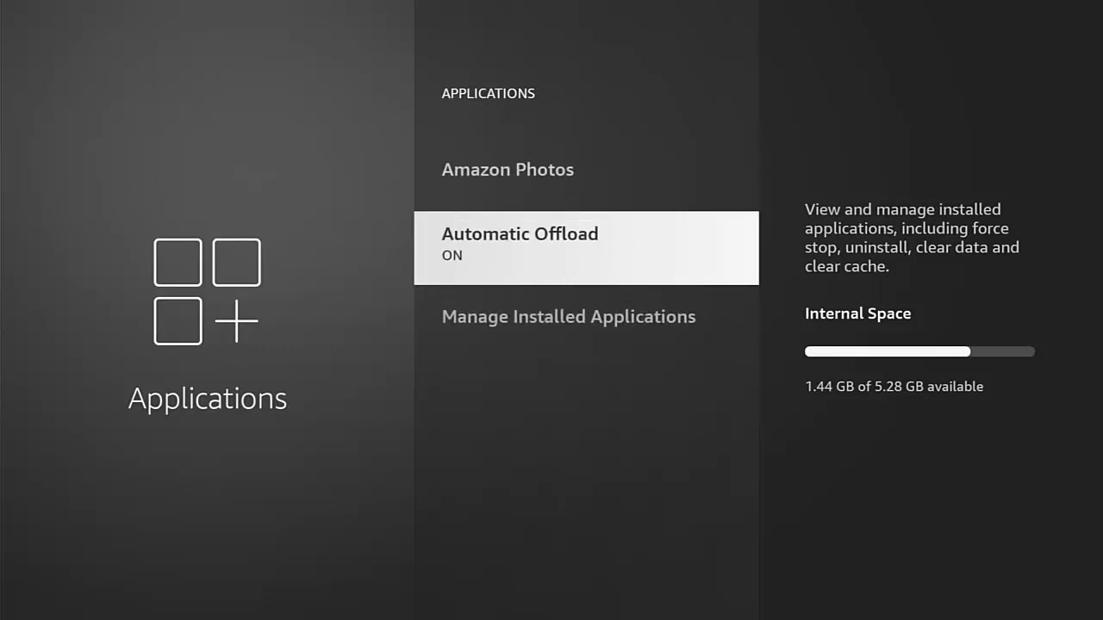